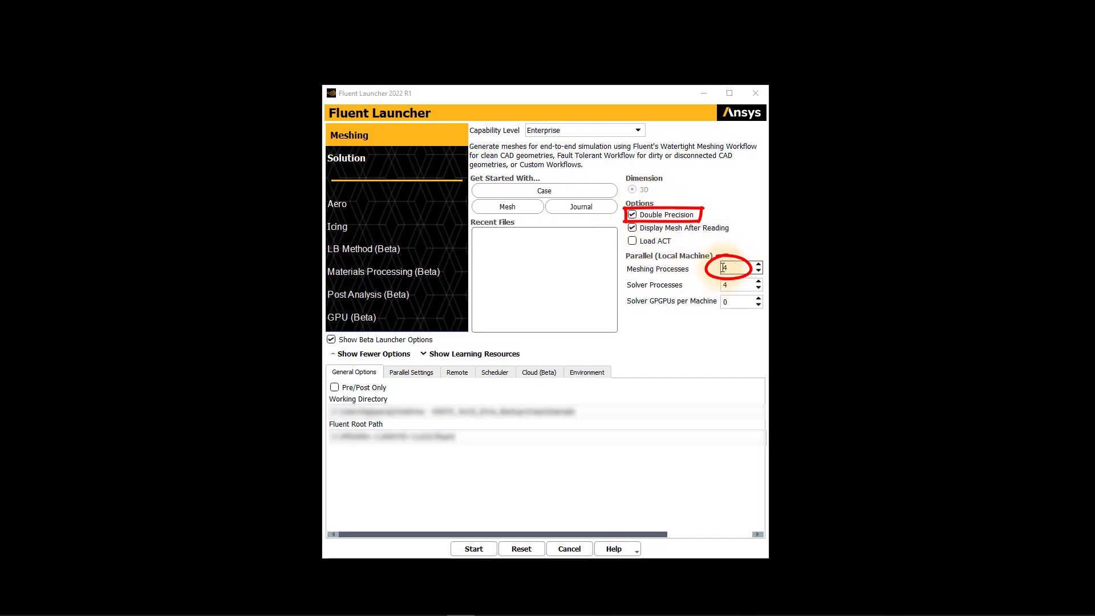
# - Launch Fluent Meshing in double precision with 4 meshing processes
pyautogui.click(482, 548)
pyautogui.click(354, 116)
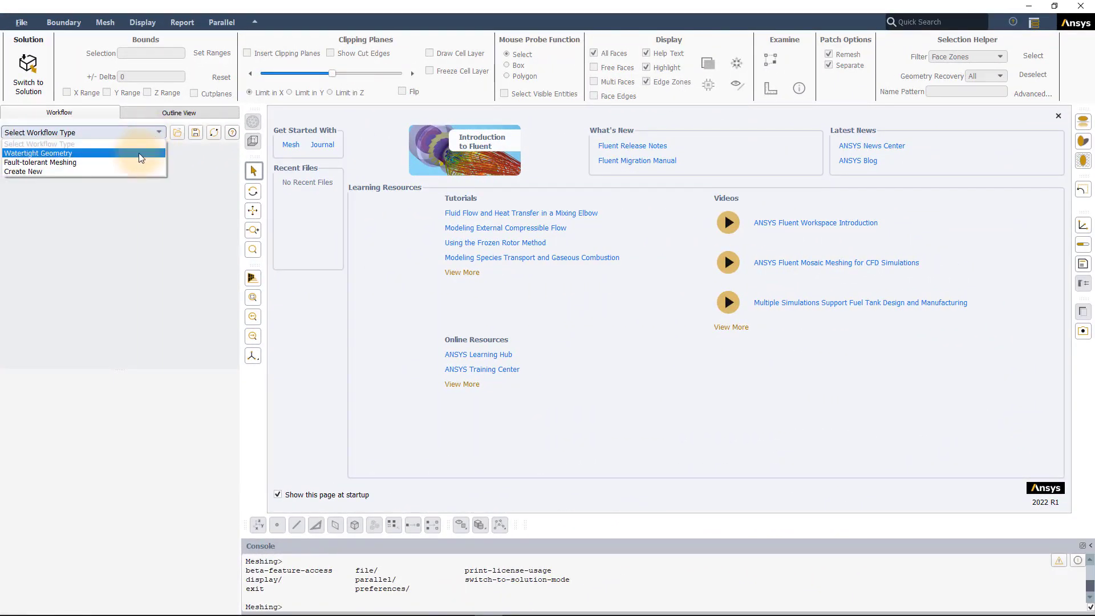
# - Start a Watertight Geometry workflow and import Model_Airplane-2_v1.scdoc
pyautogui.click(139, 153)
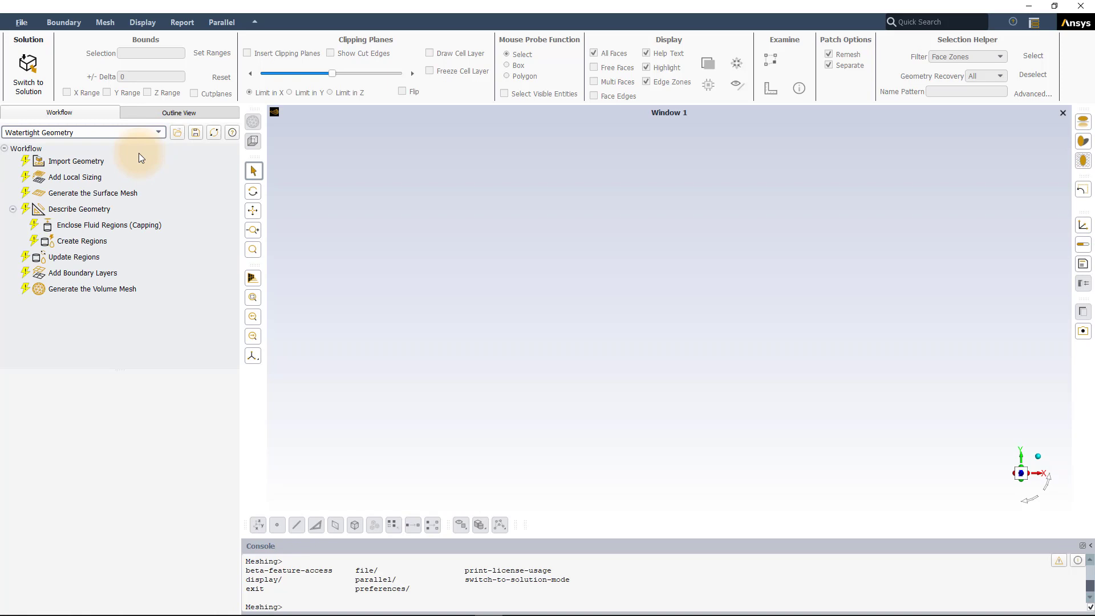
pyautogui.click(94, 162)
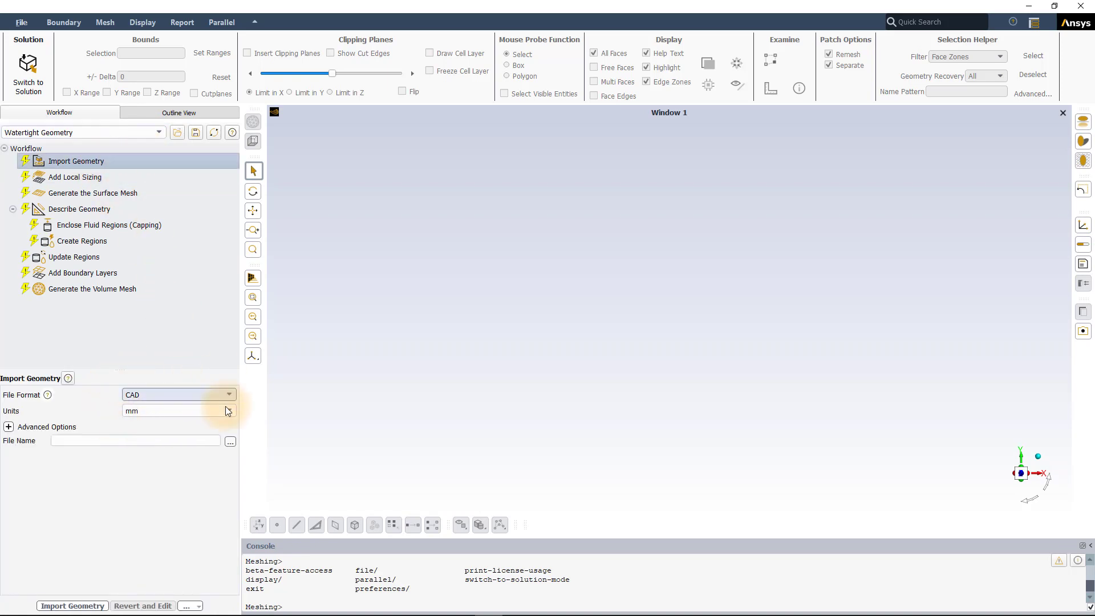
pyautogui.click(230, 443)
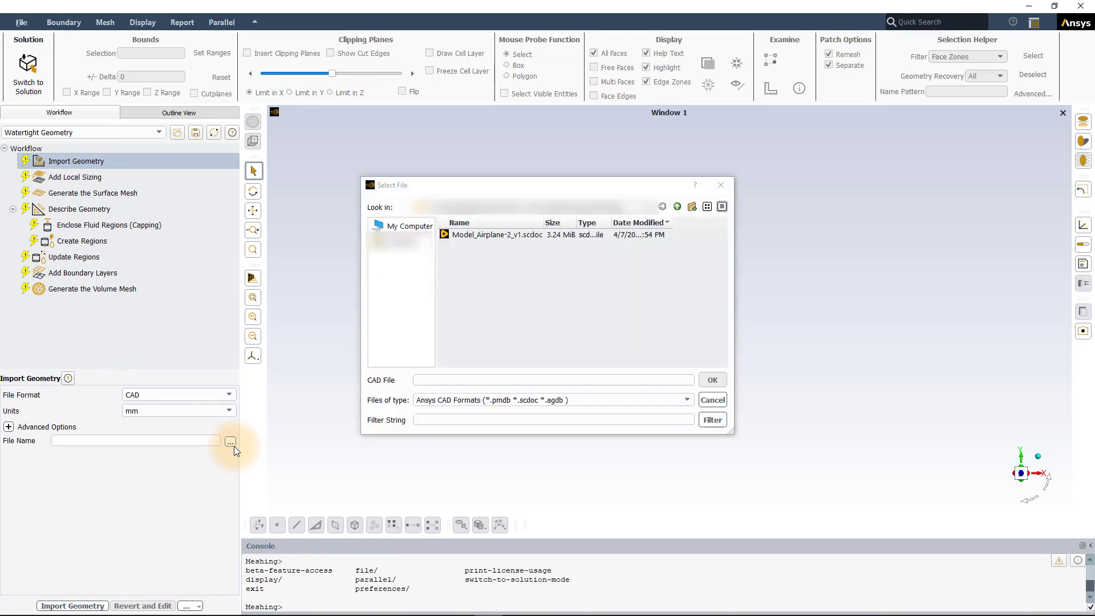
pyautogui.click(550, 234)
pyautogui.click(711, 380)
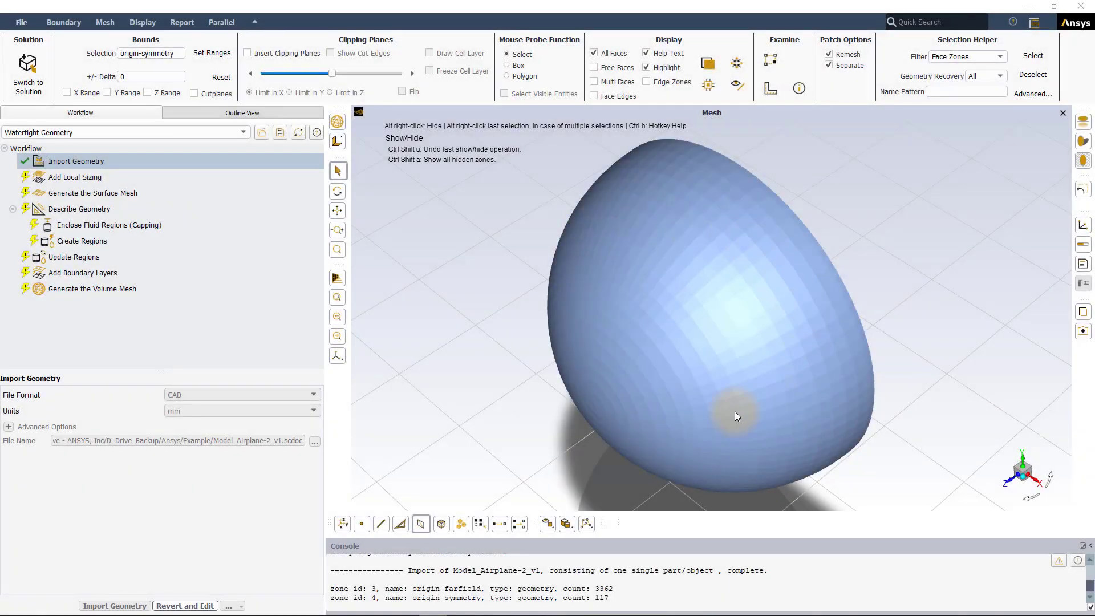
# - Hide the farfield sphere and zoom in on the small airplane and its wing
pyautogui.moveTo(501, 412); pyautogui.dragTo(624, 368)
pyautogui.click(624, 368)
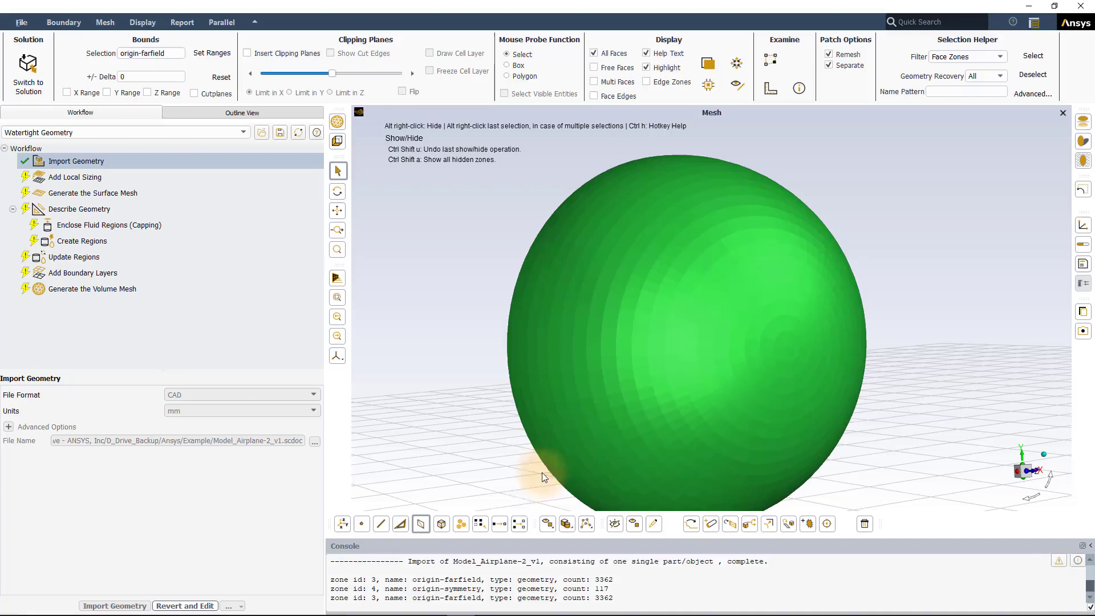
pyautogui.click(633, 523)
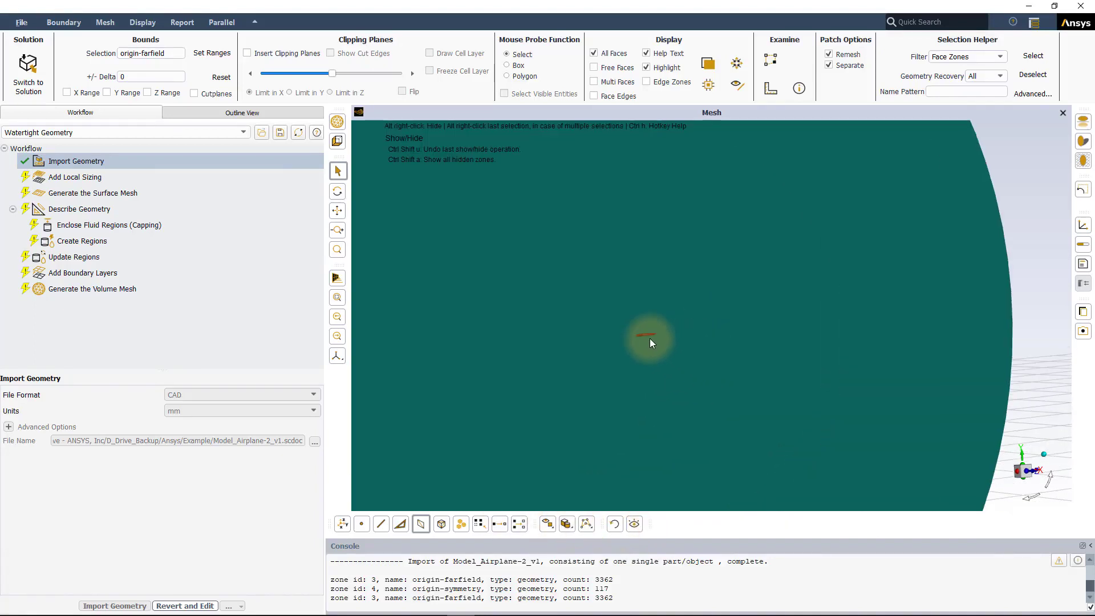
pyautogui.scroll(5, 626, 350)
pyautogui.moveTo(614, 351); pyautogui.dragTo(689, 358)
pyautogui.scroll(-8, 687, 360)
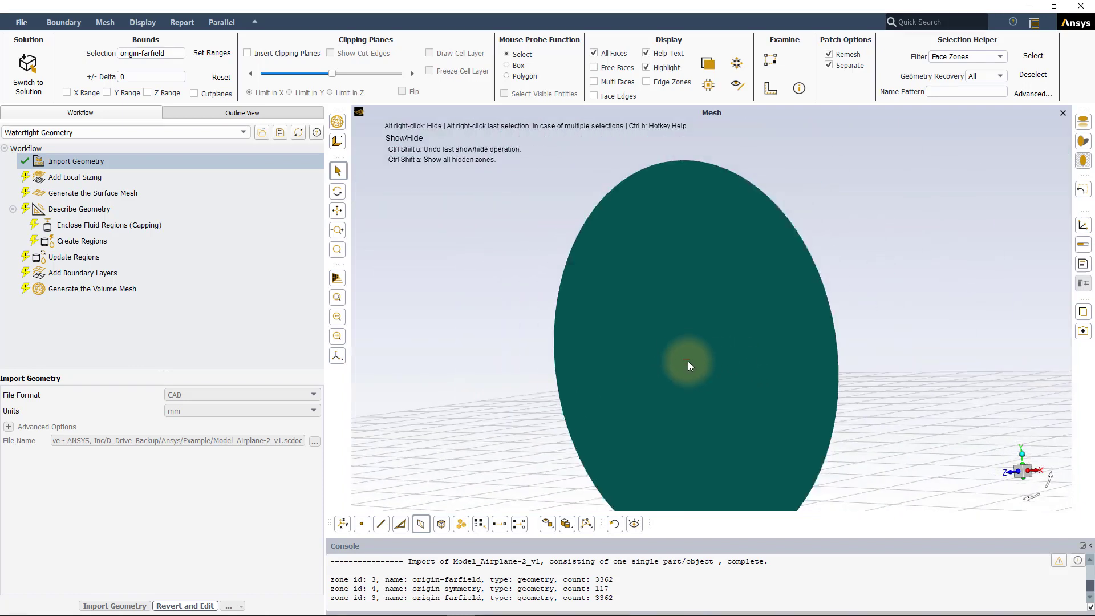
pyautogui.scroll(3, 689, 362)
pyautogui.scroll(5, 685, 360)
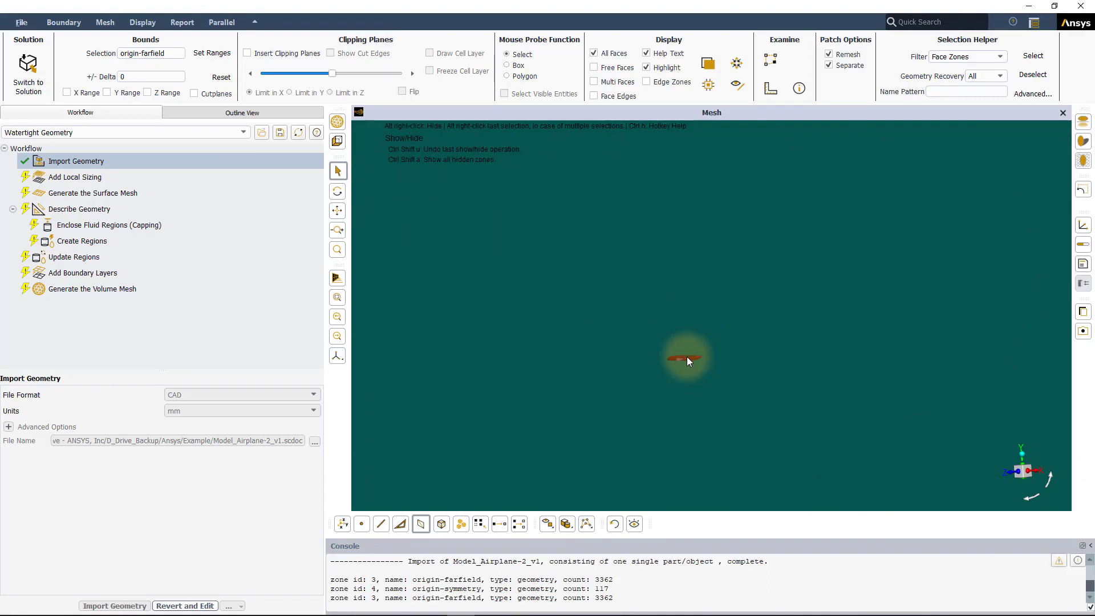
pyautogui.moveTo(679, 363); pyautogui.dragTo(717, 368)
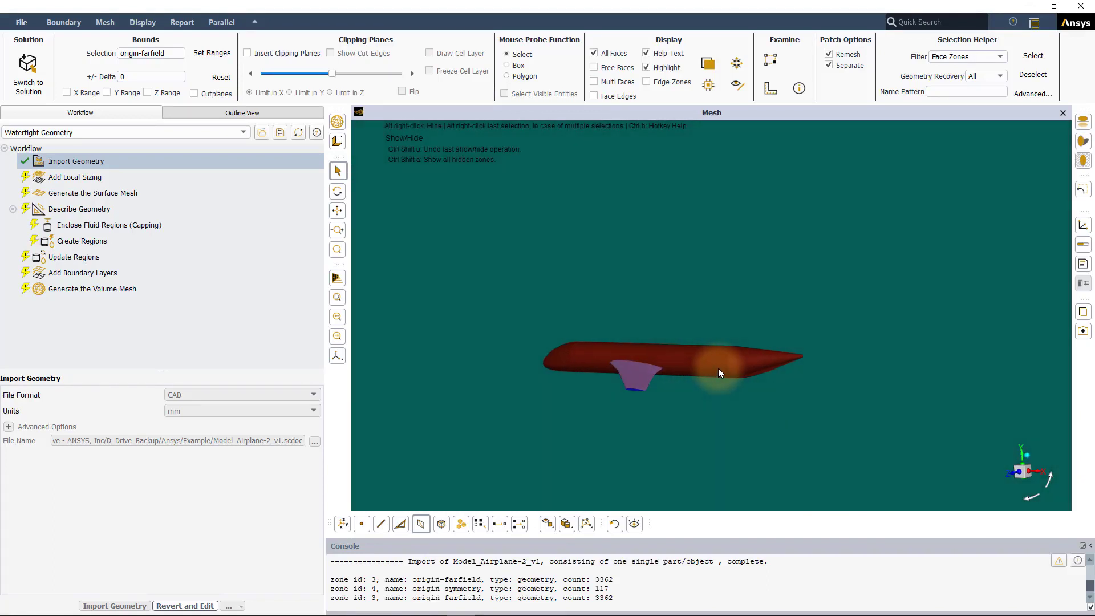
pyautogui.click(84, 178)
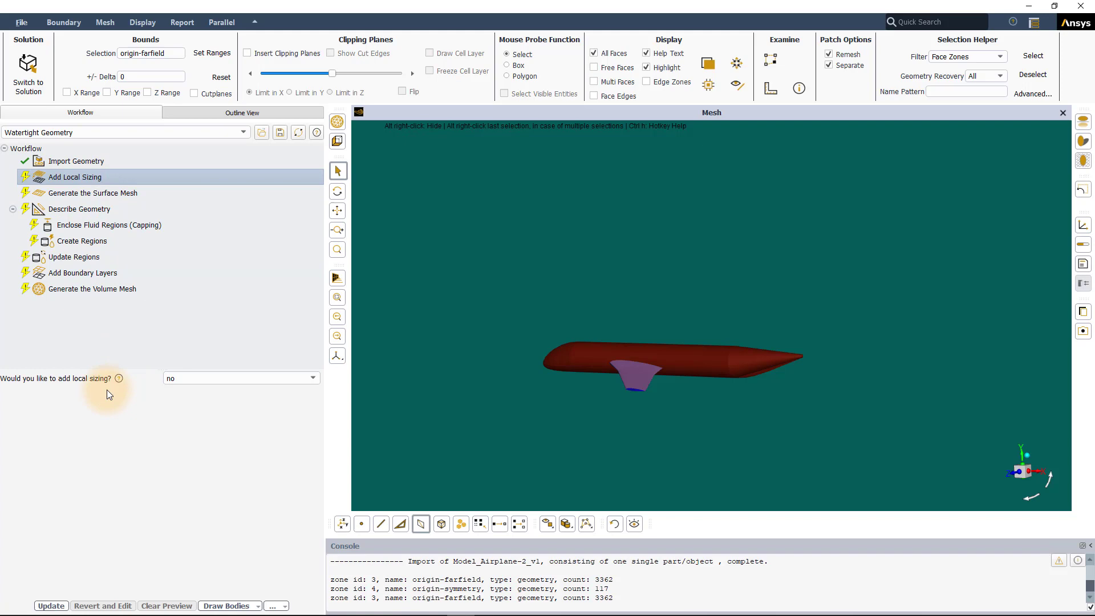
# - Choose yes to add local sizing and orbit to view the wing edges
pyautogui.click(249, 377)
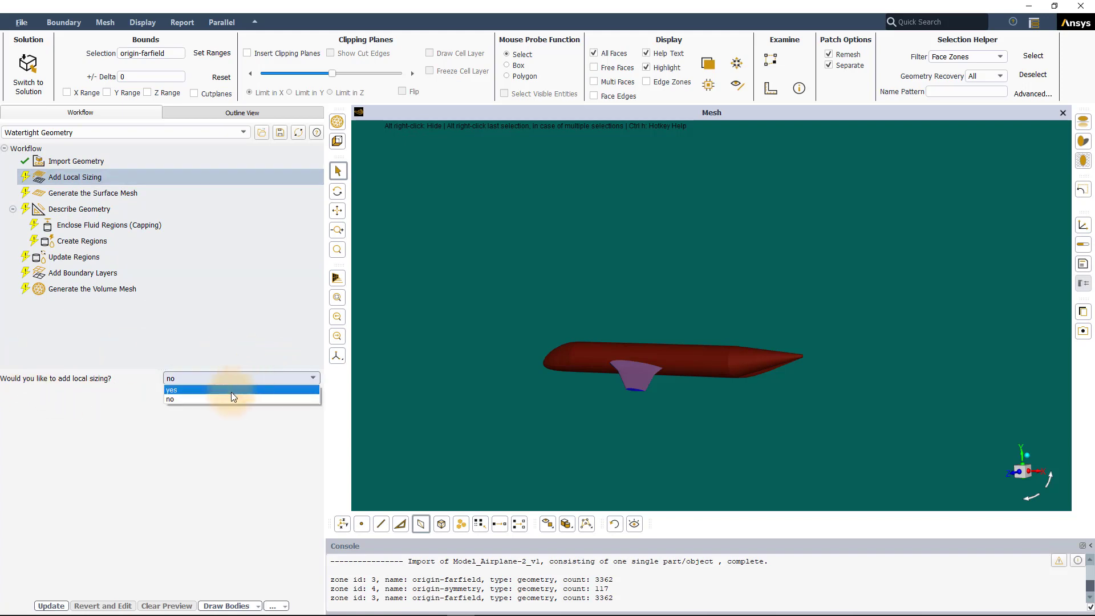
pyautogui.click(231, 390)
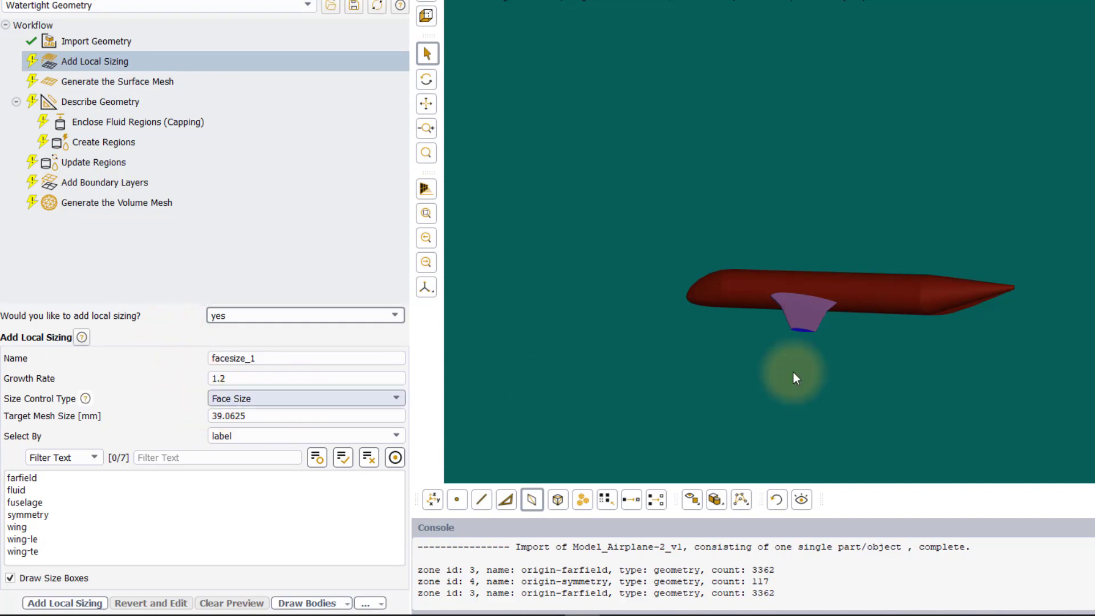
pyautogui.scroll(10, 844, 310)
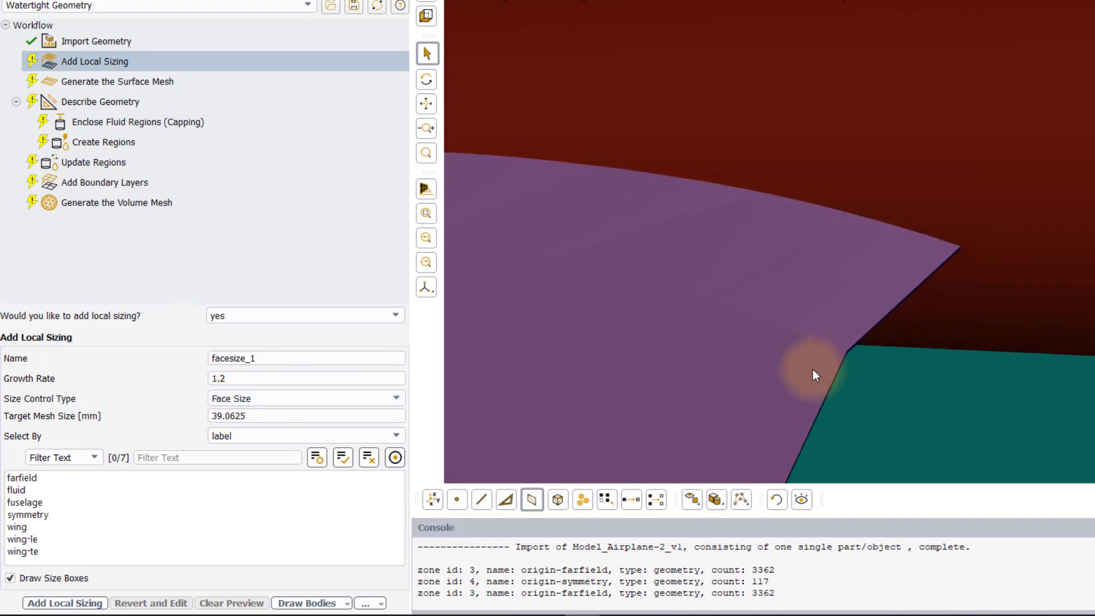
pyautogui.moveTo(813, 368); pyautogui.dragTo(840, 268)
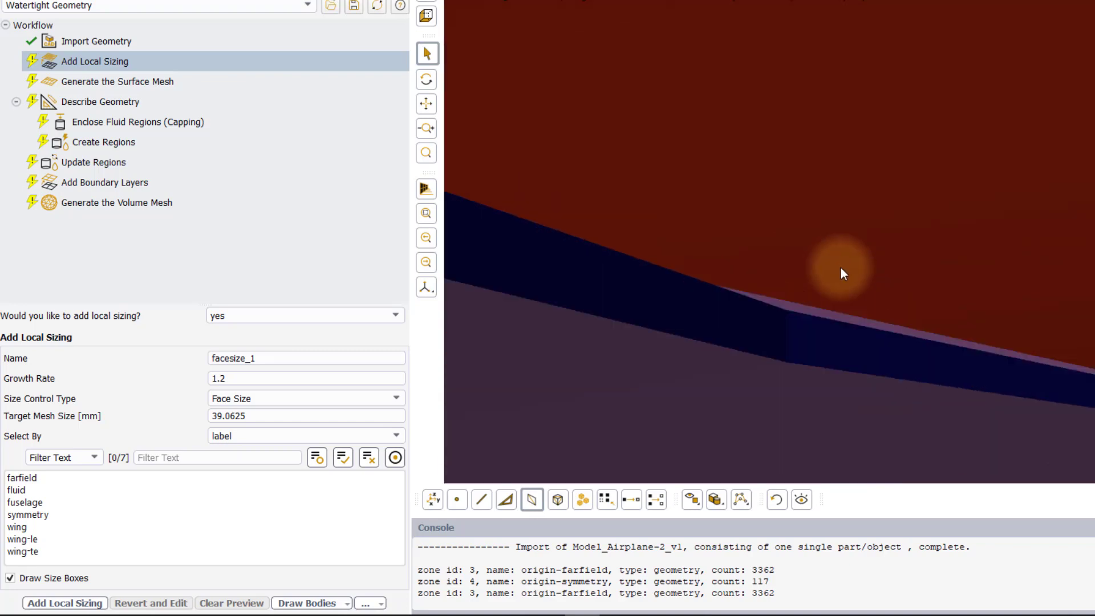
pyautogui.click(813, 345)
pyautogui.scroll(-10, 803, 349)
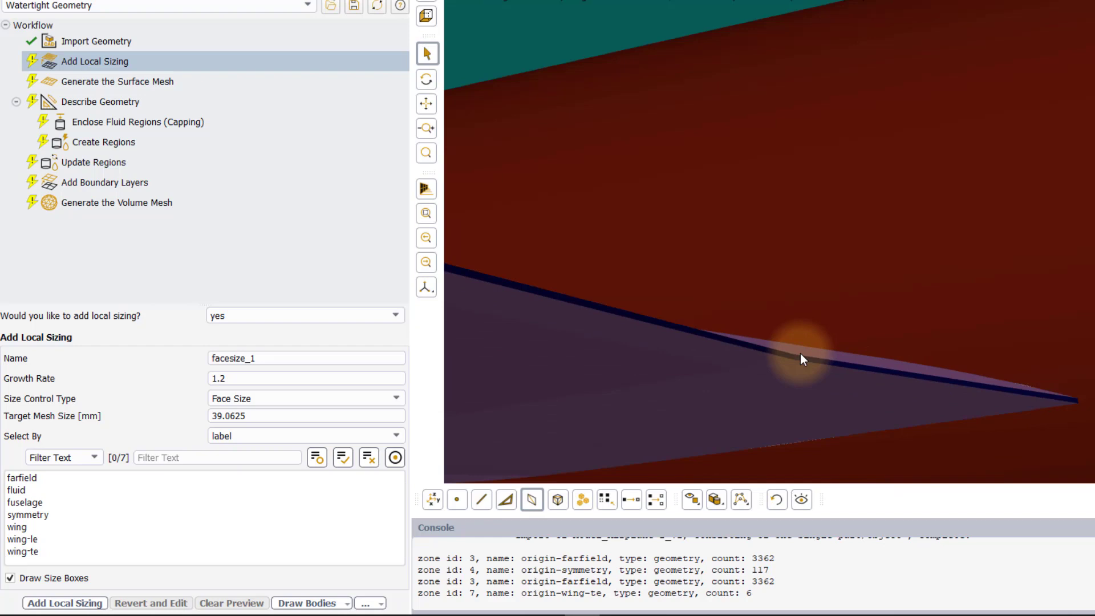
pyautogui.scroll(-10, 751, 350)
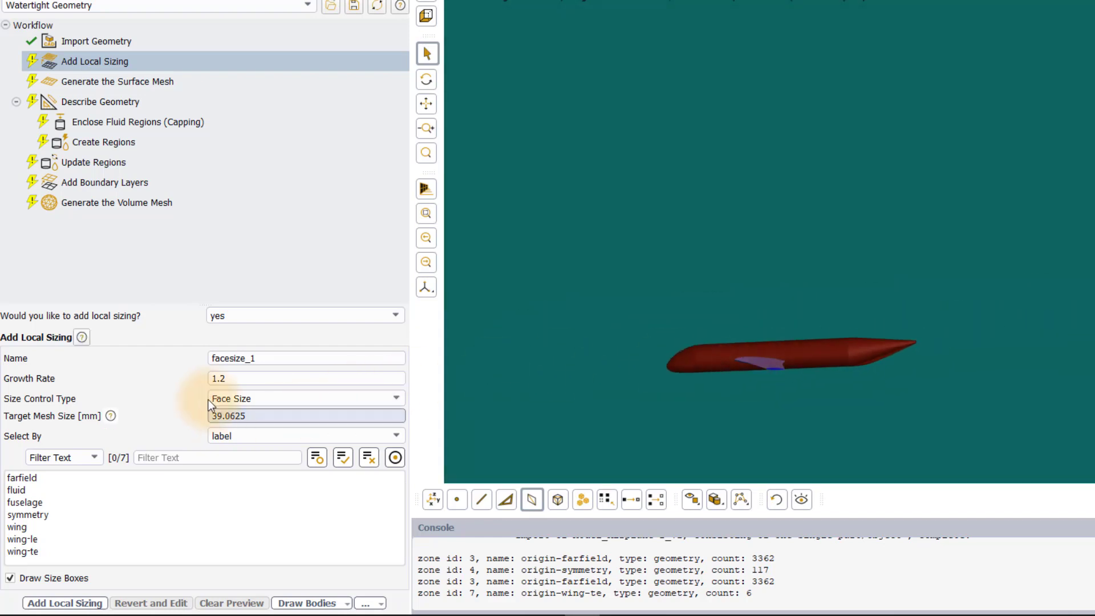
# - Add a 0.5 Face Size control facesize_1 on wing-le and wing-te
pyautogui.click(236, 402)
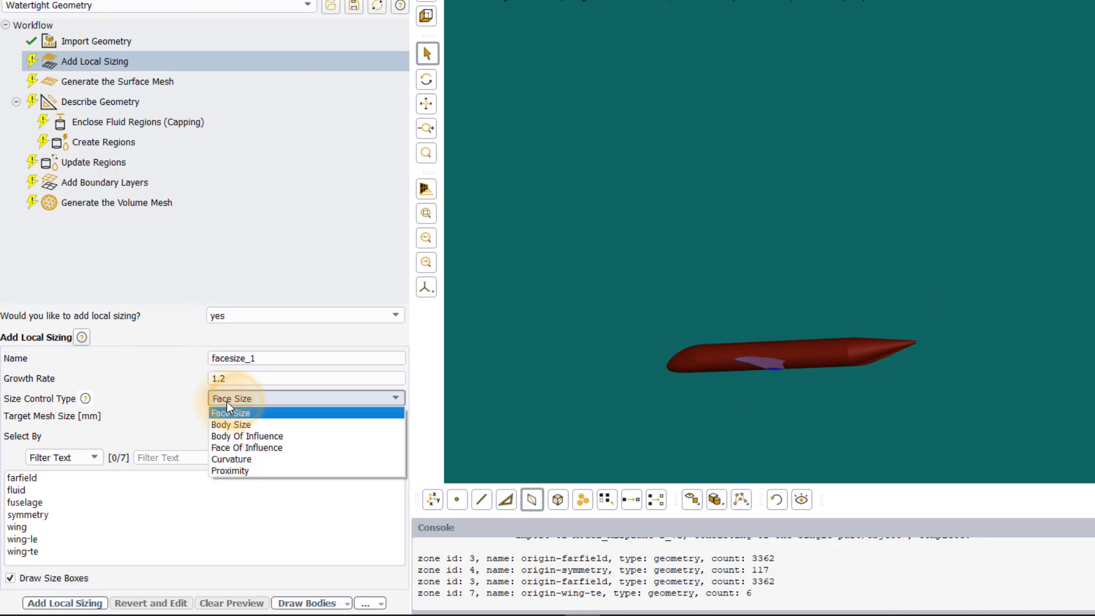
pyautogui.click(239, 414)
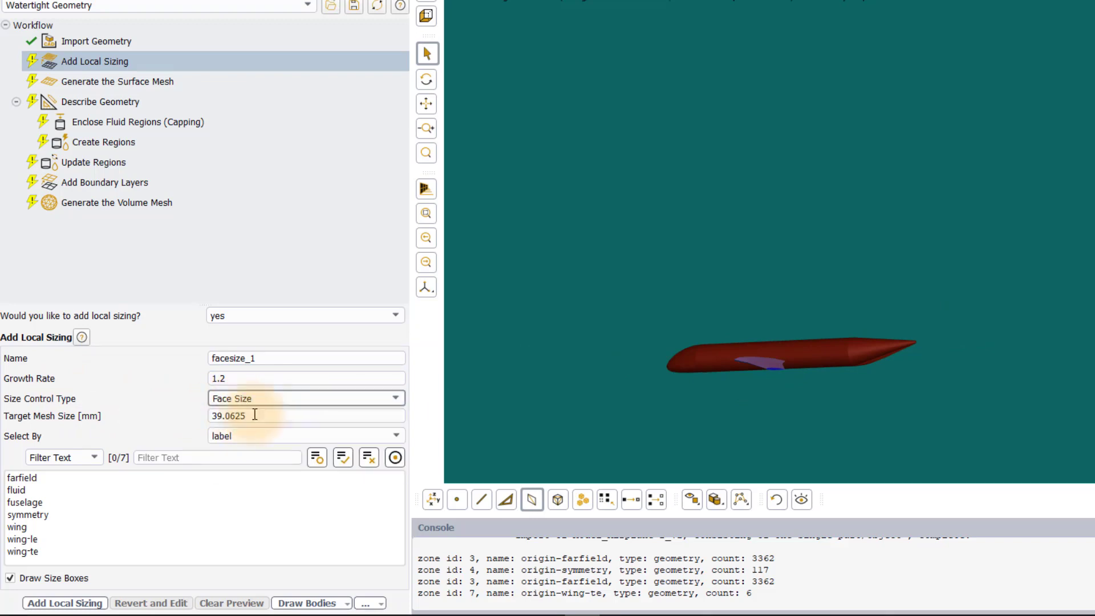
pyautogui.moveTo(257, 415); pyautogui.dragTo(183, 414)
pyautogui.write('0.5')
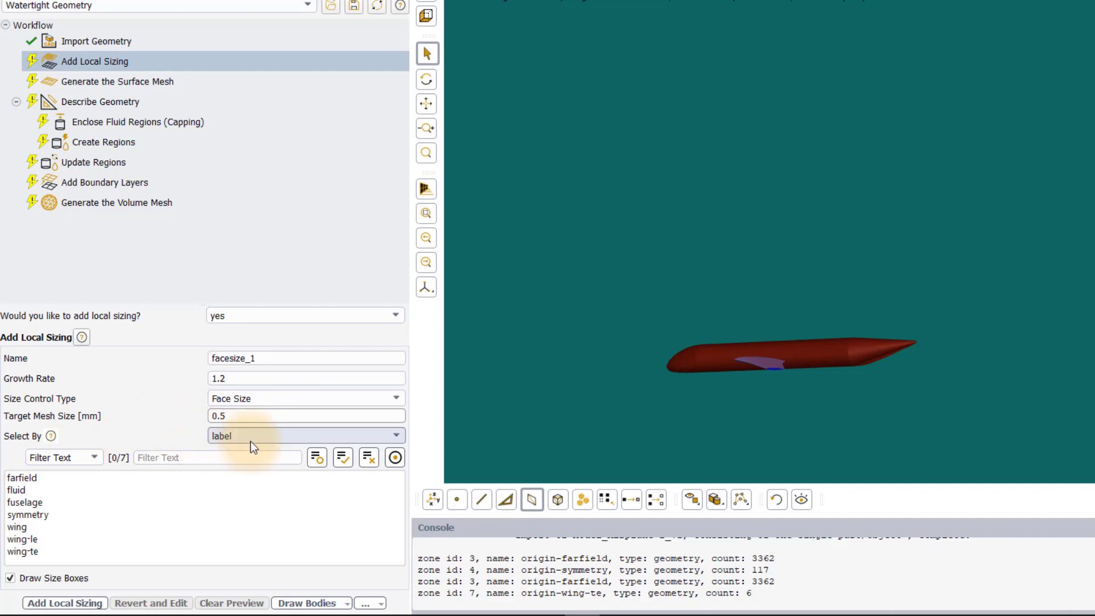
pyautogui.click(80, 540)
pyautogui.click(60, 551)
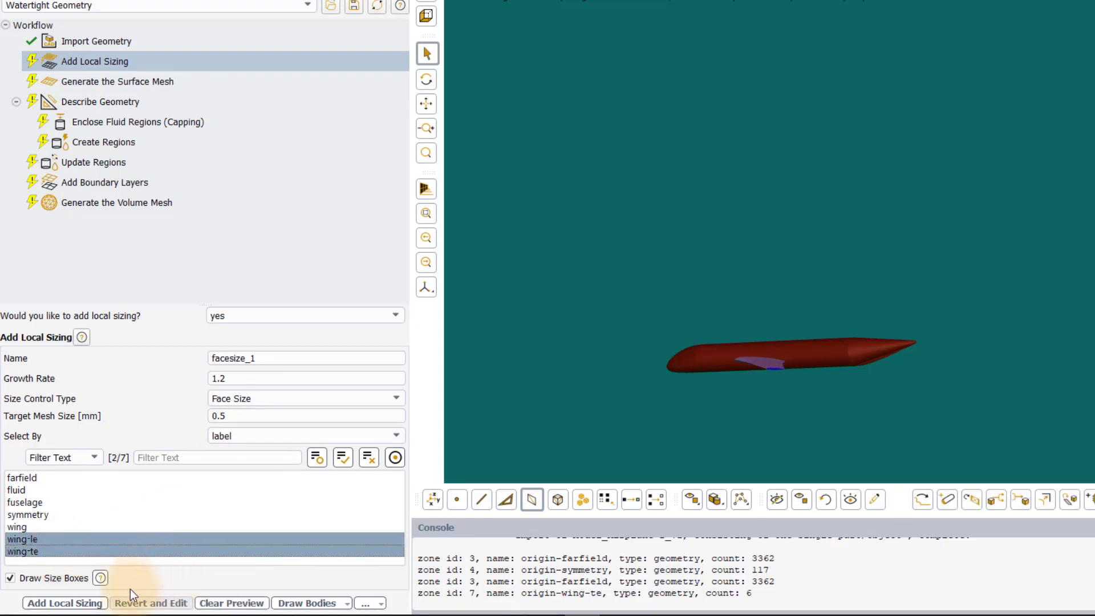
pyautogui.click(80, 604)
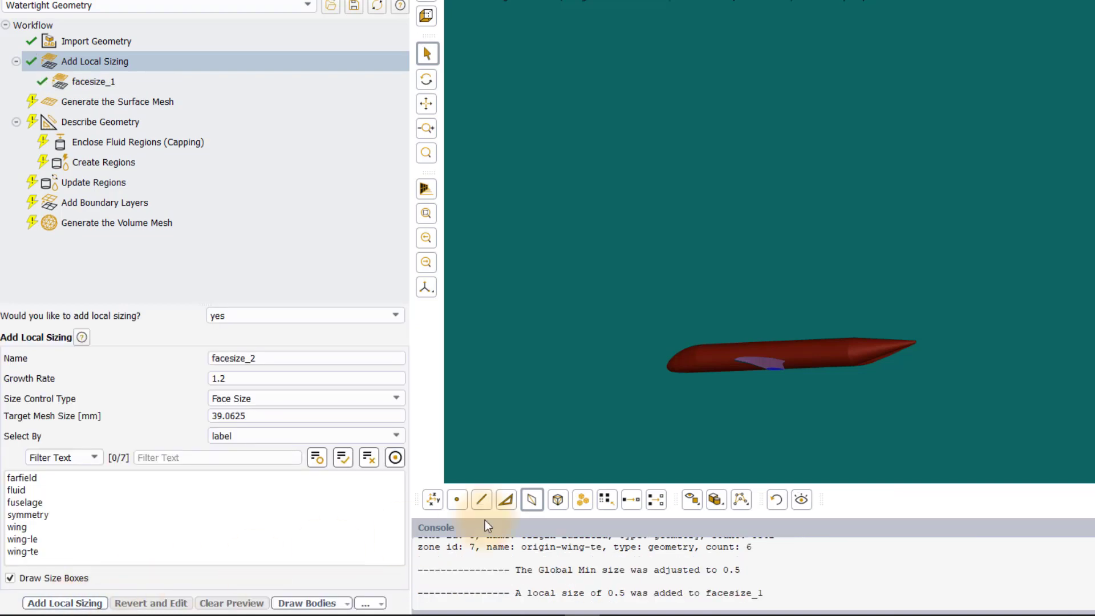
pyautogui.moveTo(772, 369); pyautogui.dragTo(700, 360, button='middle')
pyautogui.moveTo(698, 354)
pyautogui.mouseDown()
pyautogui.moveTo(666, 378)
pyautogui.moveTo(683, 359)
pyautogui.mouseUp()
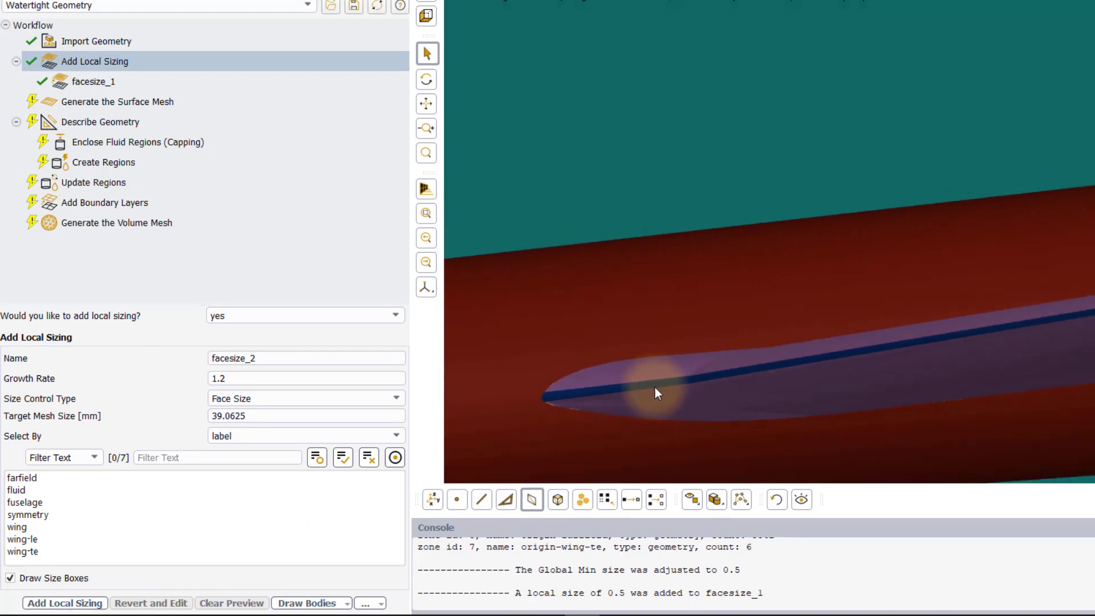
pyautogui.scroll(-5, 676, 389)
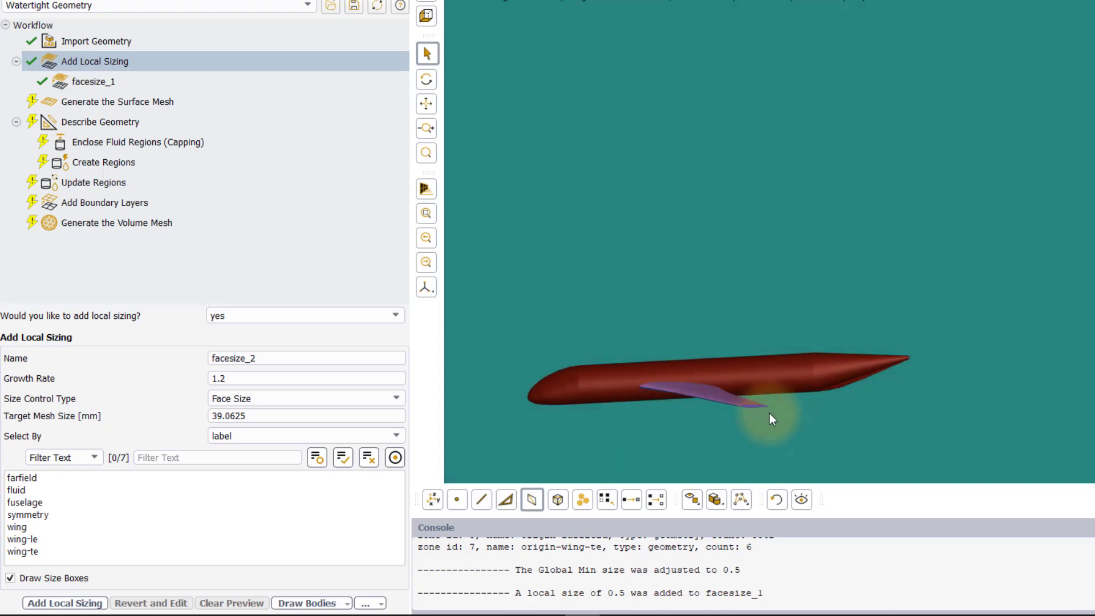
pyautogui.moveTo(768, 413); pyautogui.dragTo(720, 418)
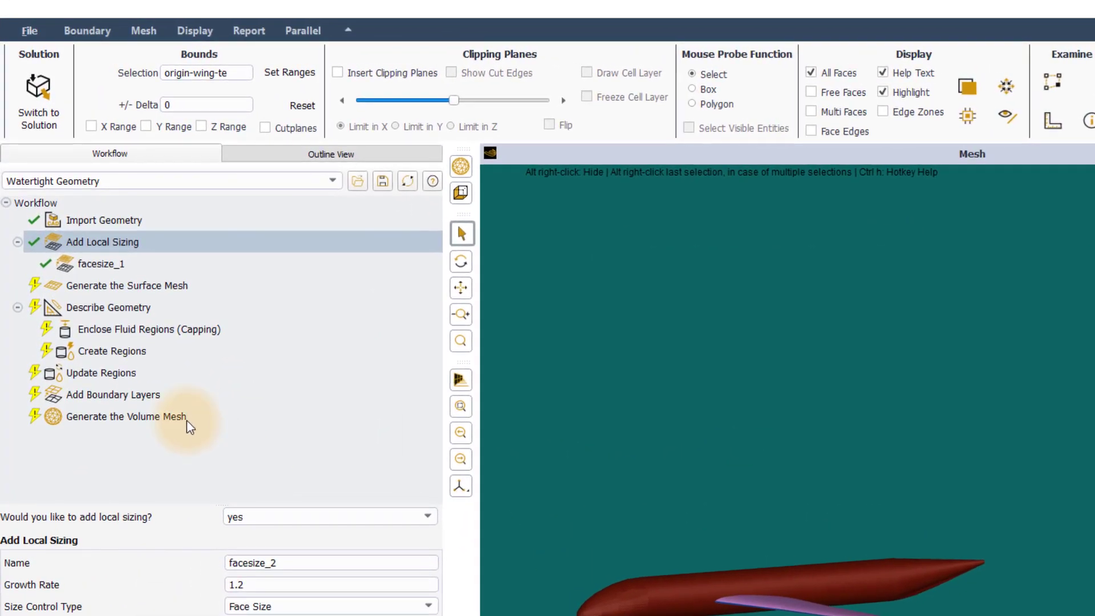
# - Insert a Create Local Refinement Regions task after sizing and set its type to Offset Surface
pyautogui.moveTo(80, 180)
pyautogui.rightClick(97, 242)
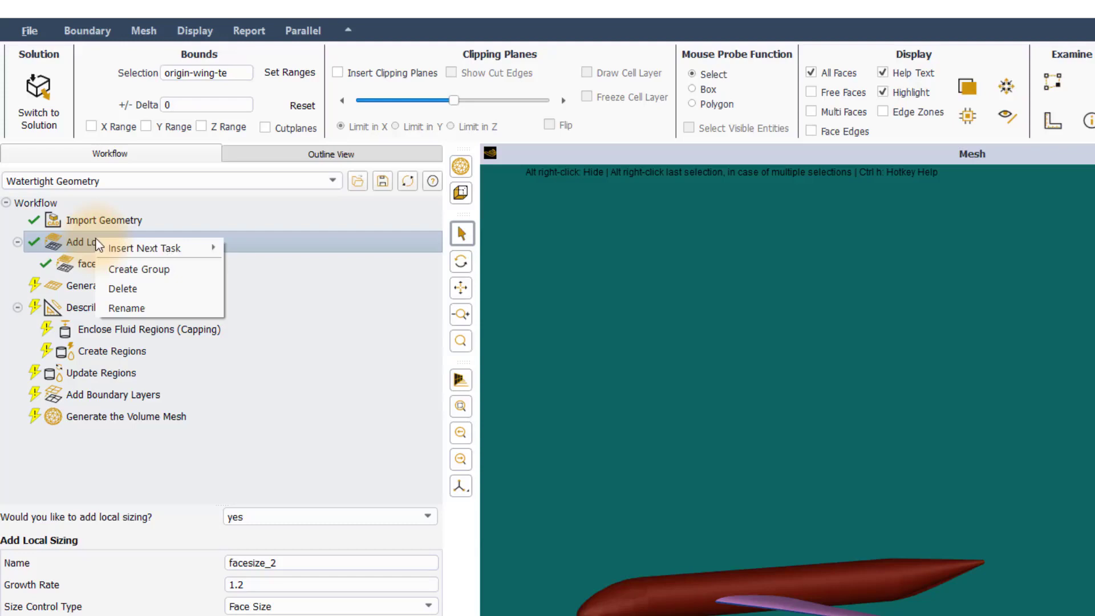
pyautogui.moveTo(110, 249)
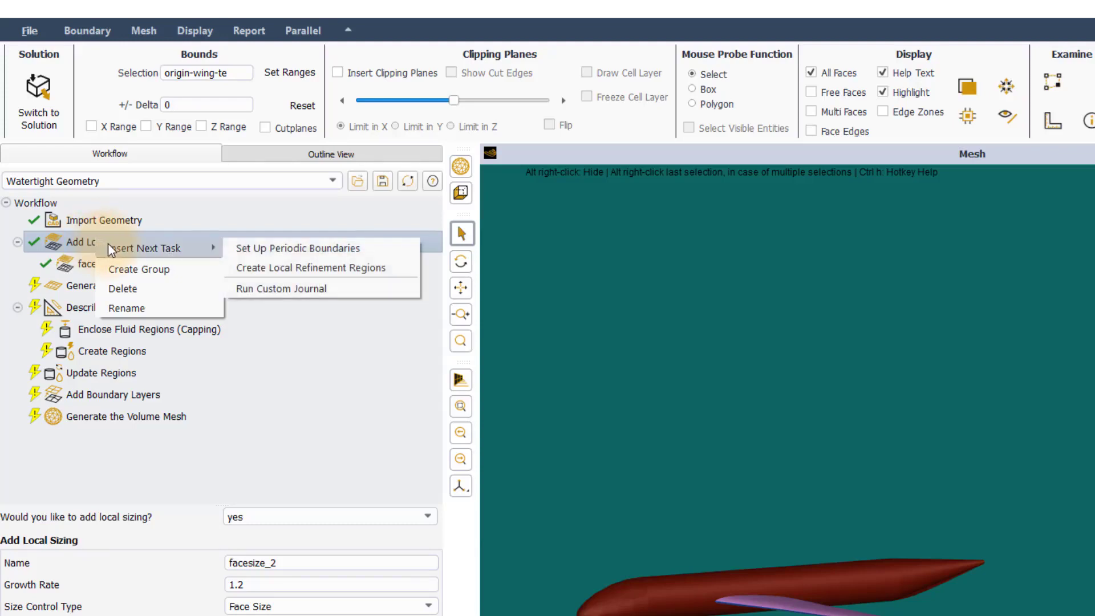
pyautogui.click(268, 268)
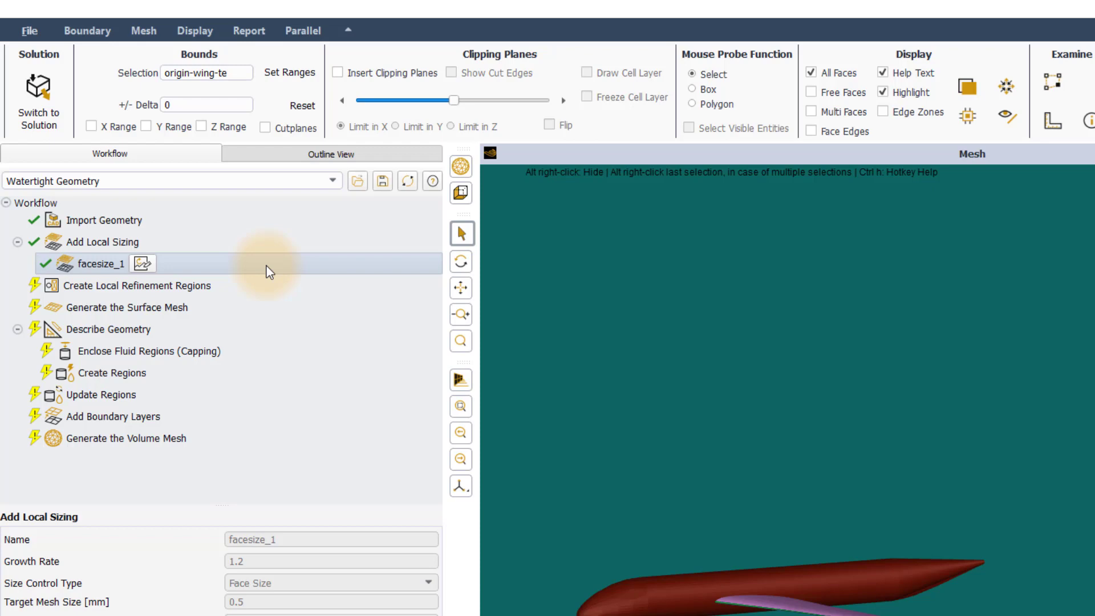
pyautogui.click(112, 278)
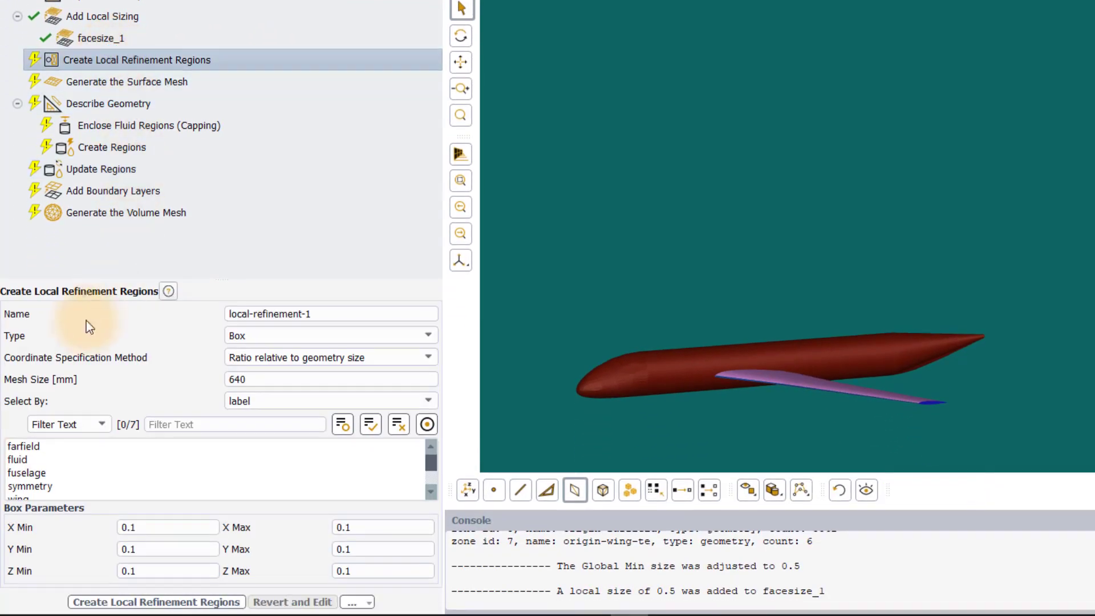
pyautogui.click(255, 337)
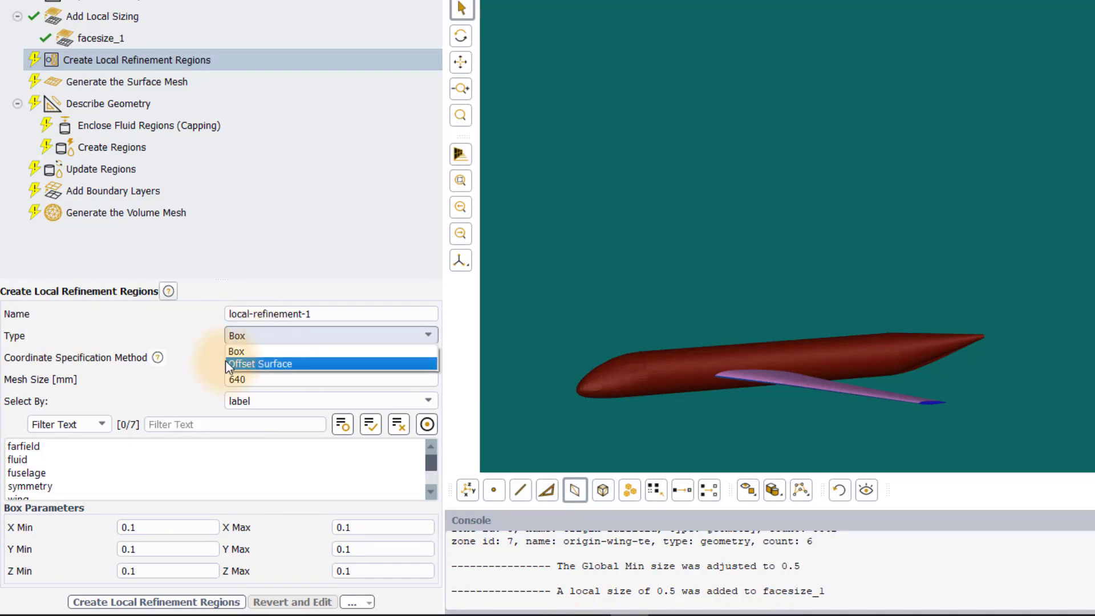
pyautogui.click(240, 363)
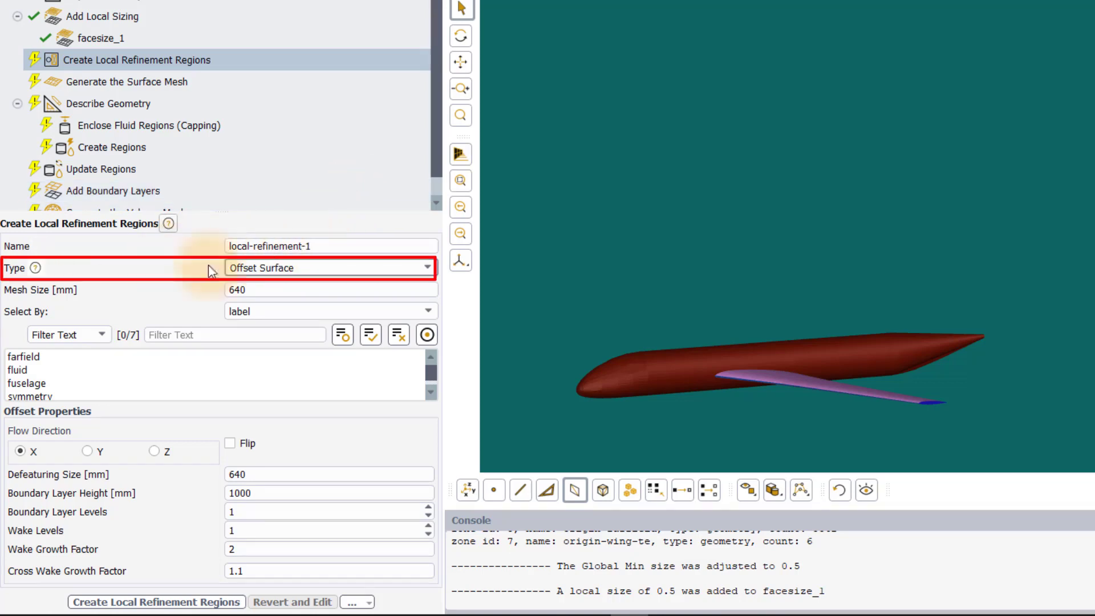
# - Give local-refinement-1 a mesh size of 2 on fuselage, wing, wing-le and wing-te
pyautogui.scroll(-1, 436, 151)
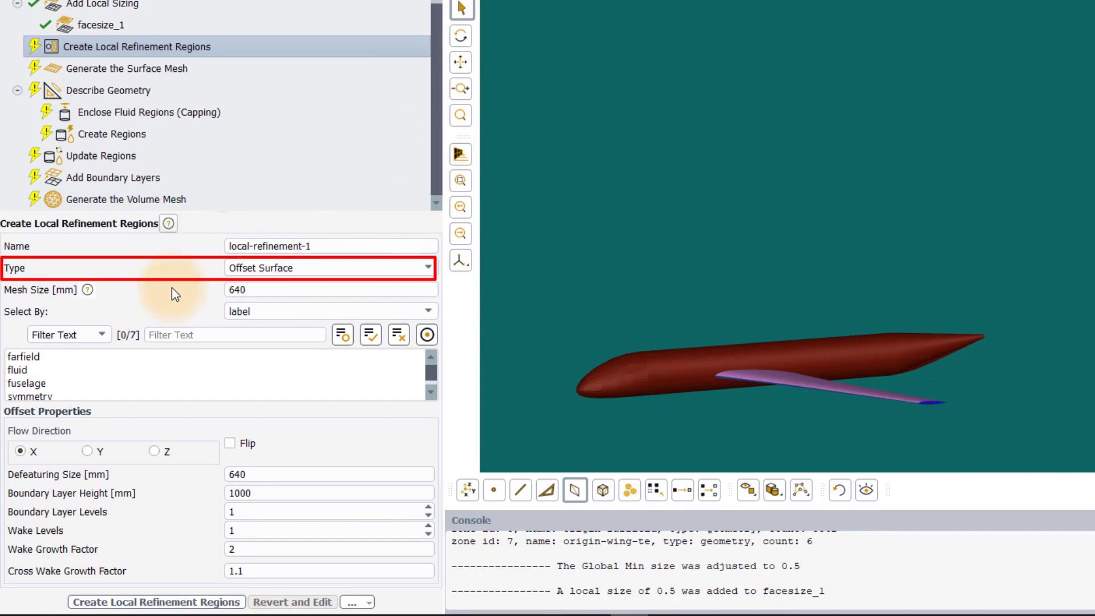
pyautogui.doubleClick(239, 290)
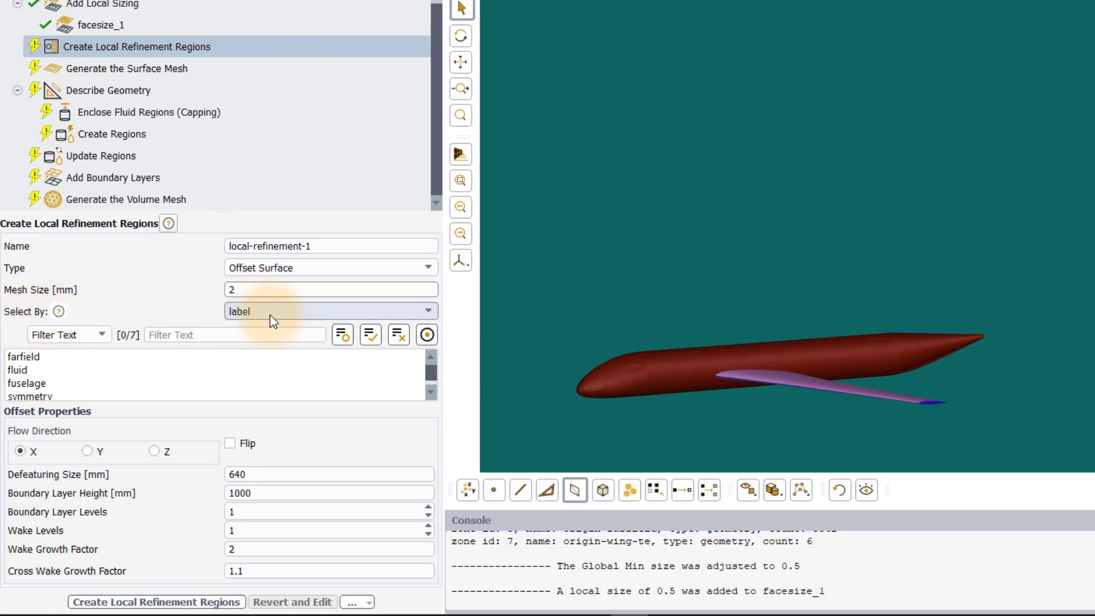
pyautogui.click(122, 384)
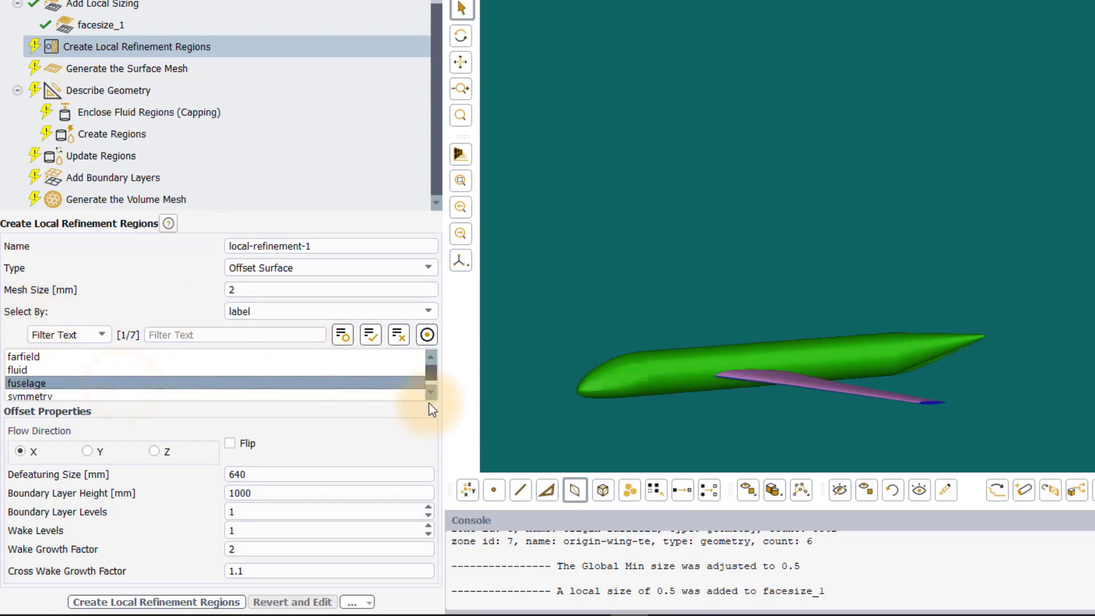
pyautogui.click(431, 394)
pyautogui.click(431, 395)
pyautogui.click(431, 394)
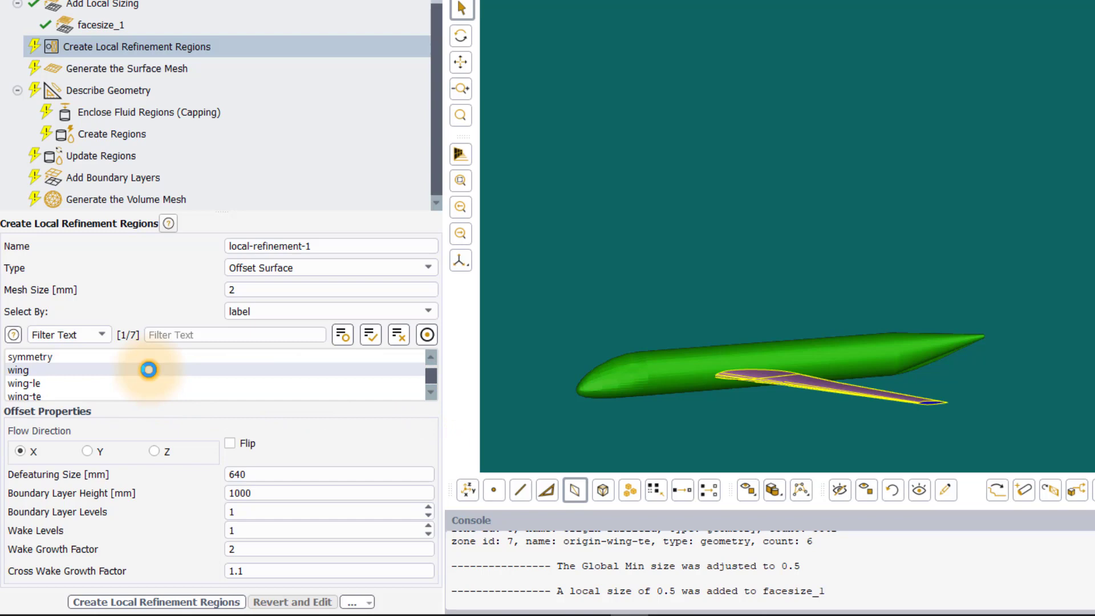
pyautogui.click(146, 370)
pyautogui.click(99, 383)
pyautogui.click(67, 397)
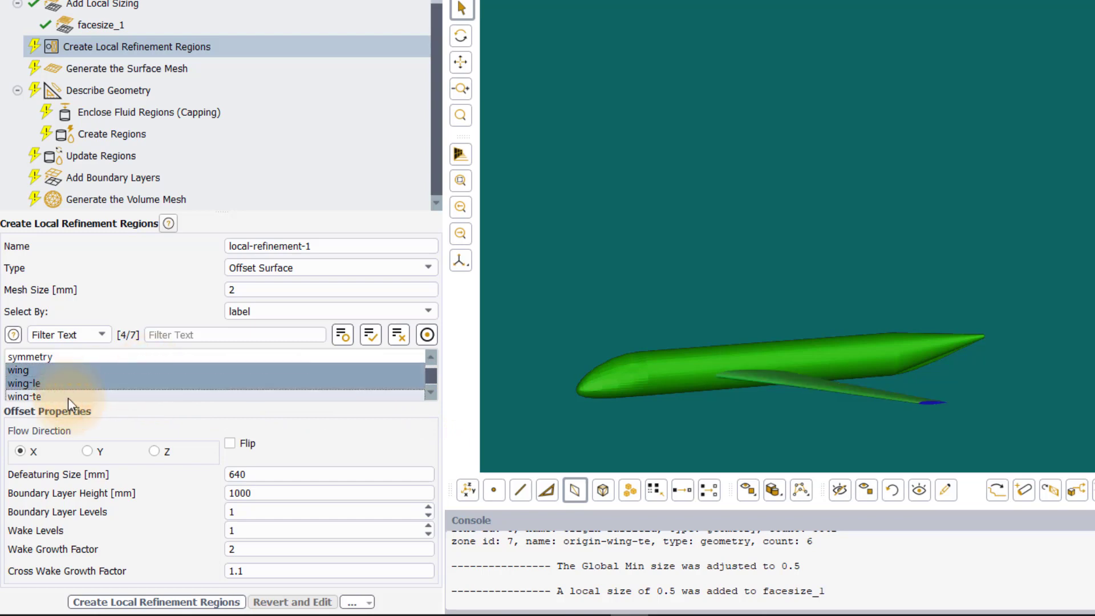
pyautogui.scroll(-1, 67, 398)
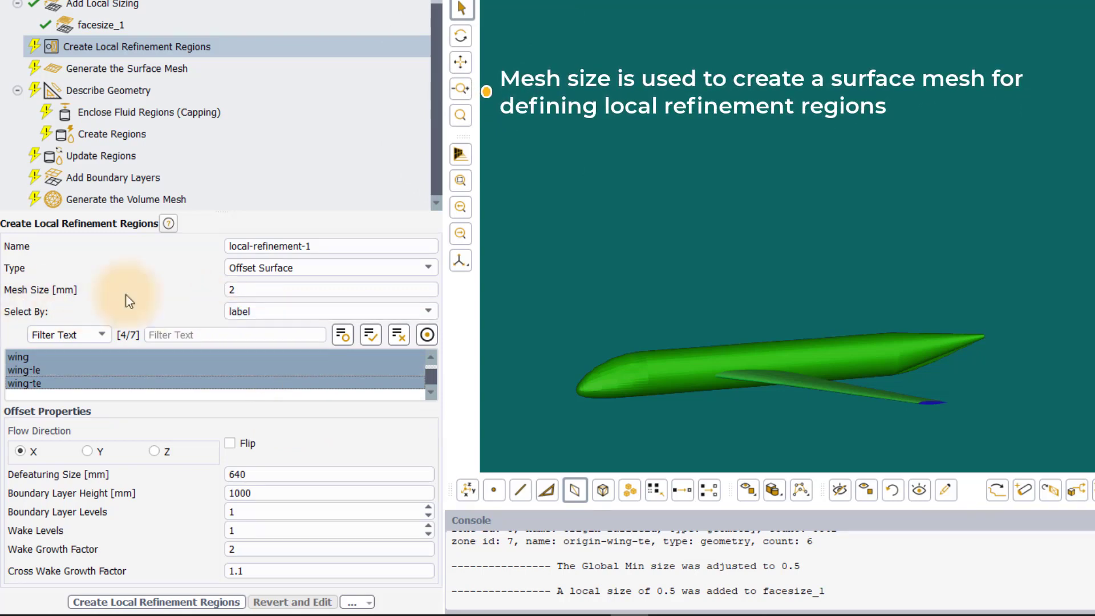
pyautogui.click(316, 388)
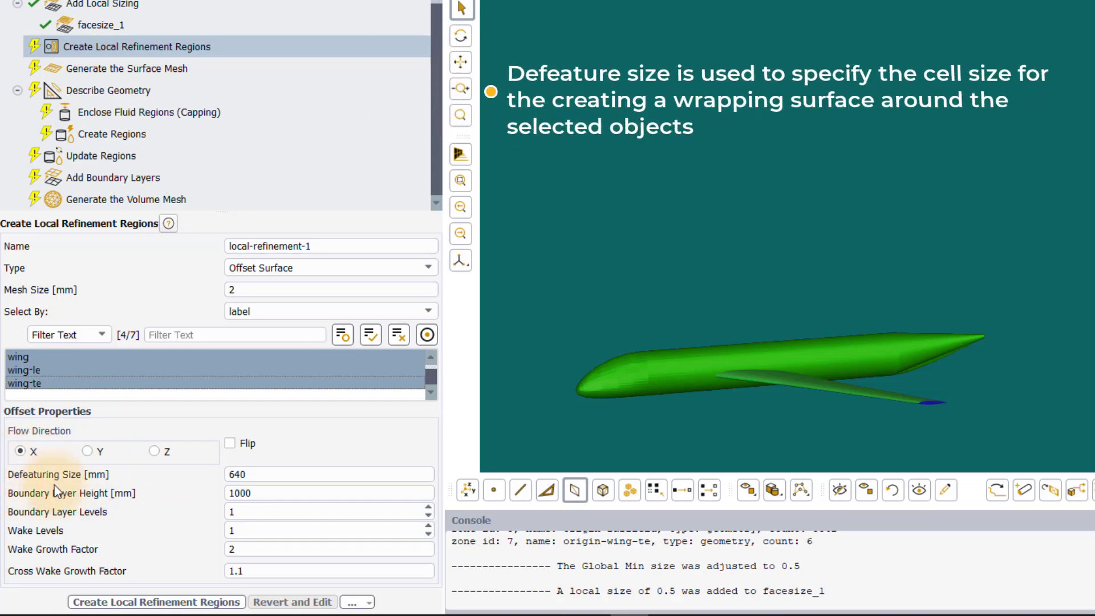
# - Create the offset refinement with defeaturing 20, layer height 200, 2 boundary-layer and 2 wake levels
pyautogui.doubleClick(244, 476)
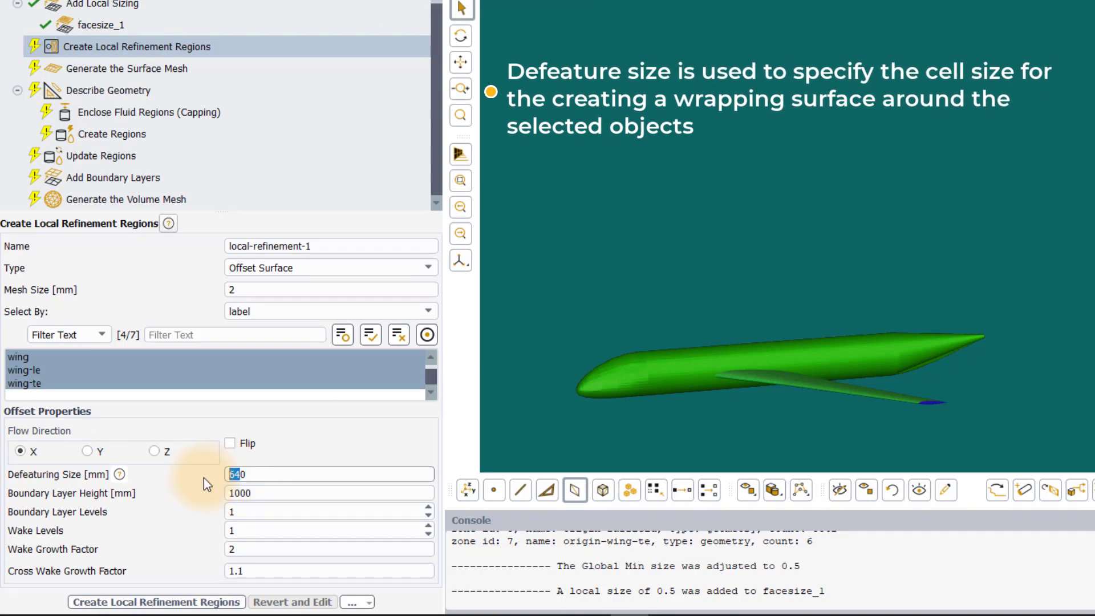
pyautogui.write('200')
pyautogui.press('BackSpace')
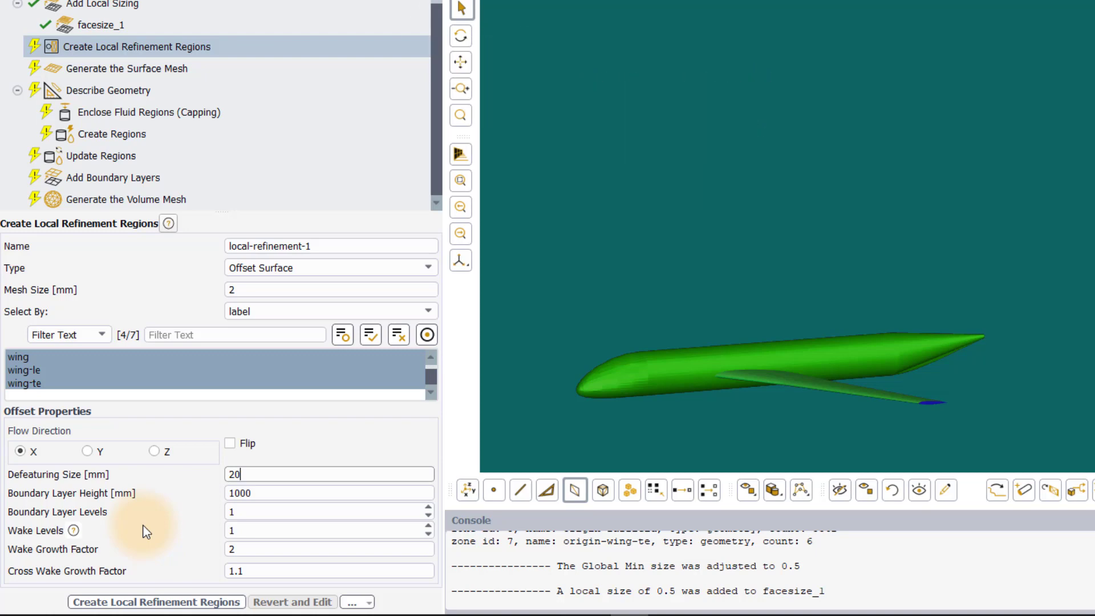
pyautogui.doubleClick(275, 493)
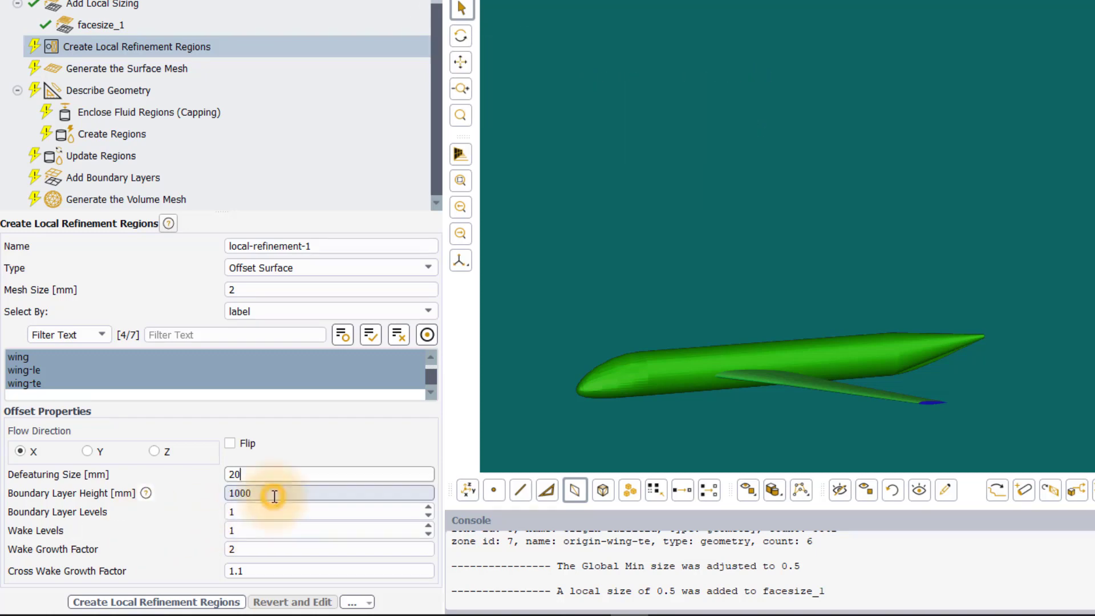
pyautogui.write('200')
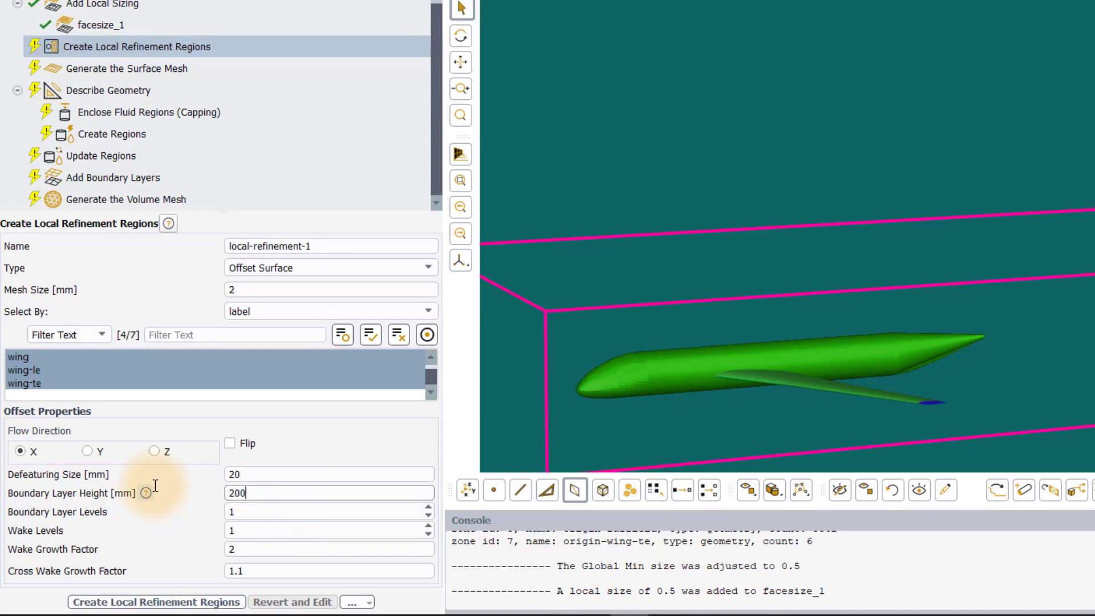
pyautogui.doubleClick(234, 511)
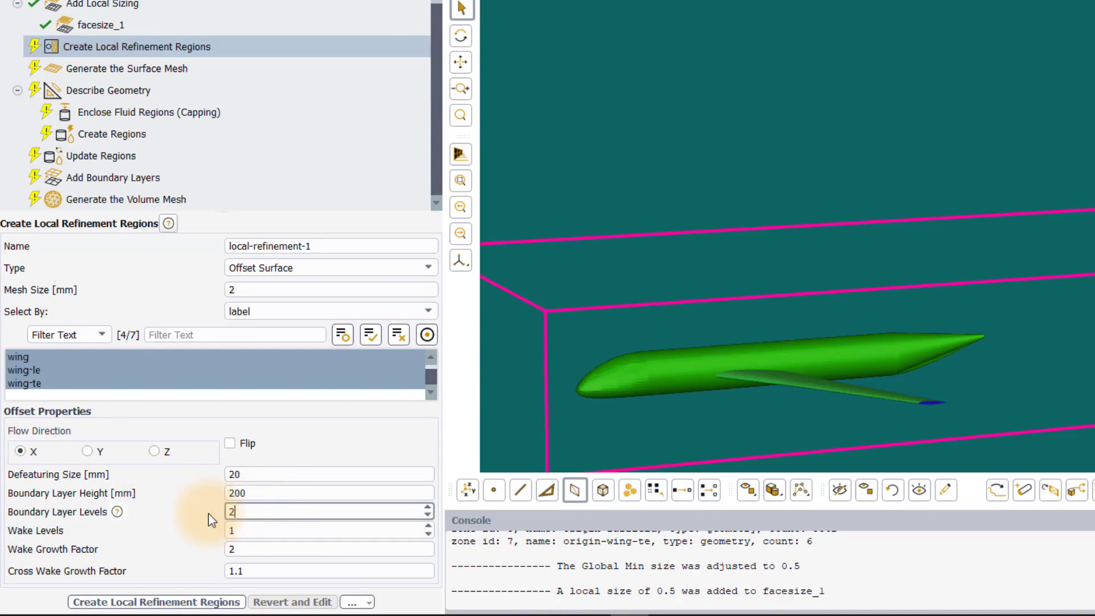
pyautogui.write('2')
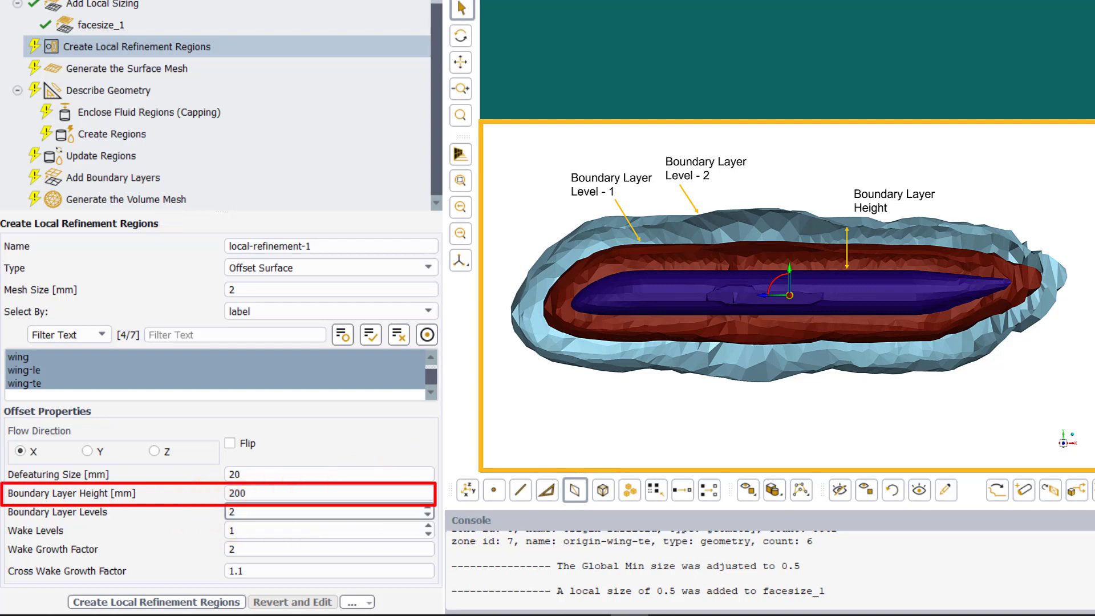
pyautogui.click(185, 556)
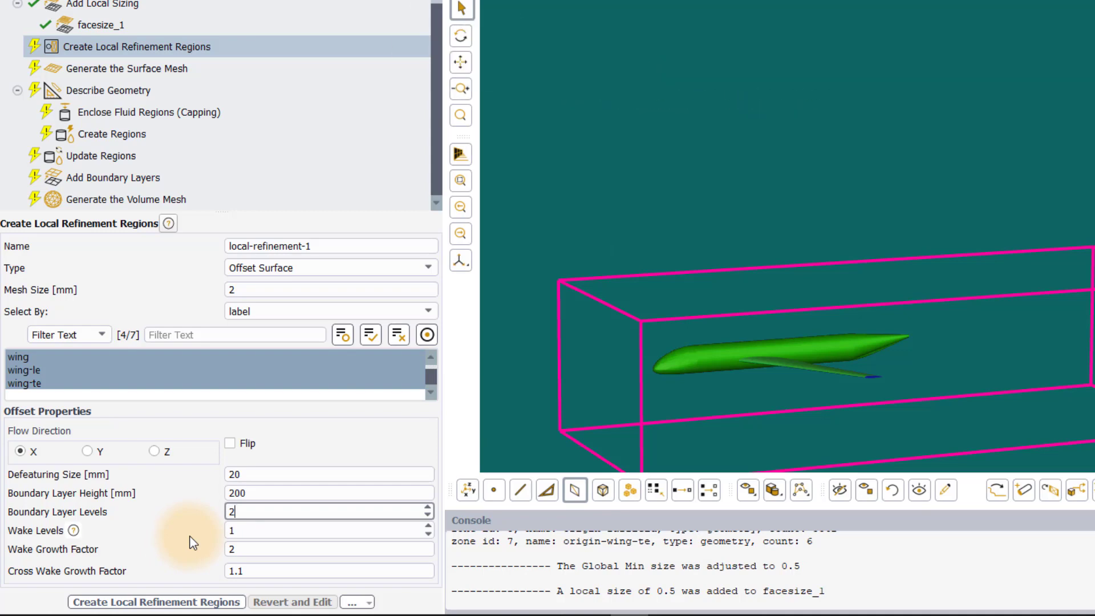
pyautogui.doubleClick(225, 528)
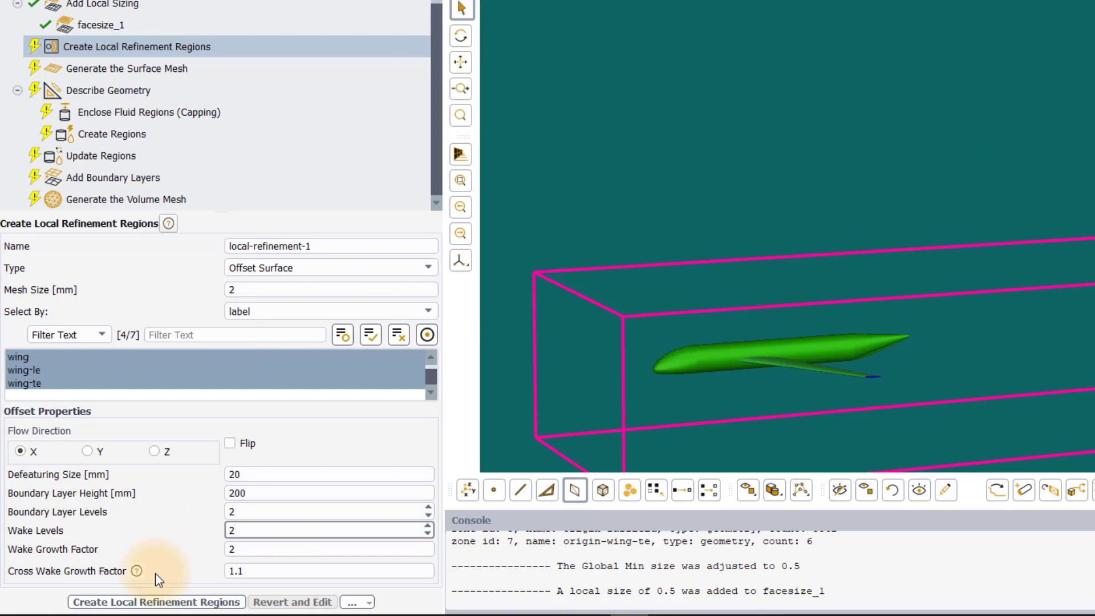
pyautogui.click(146, 601)
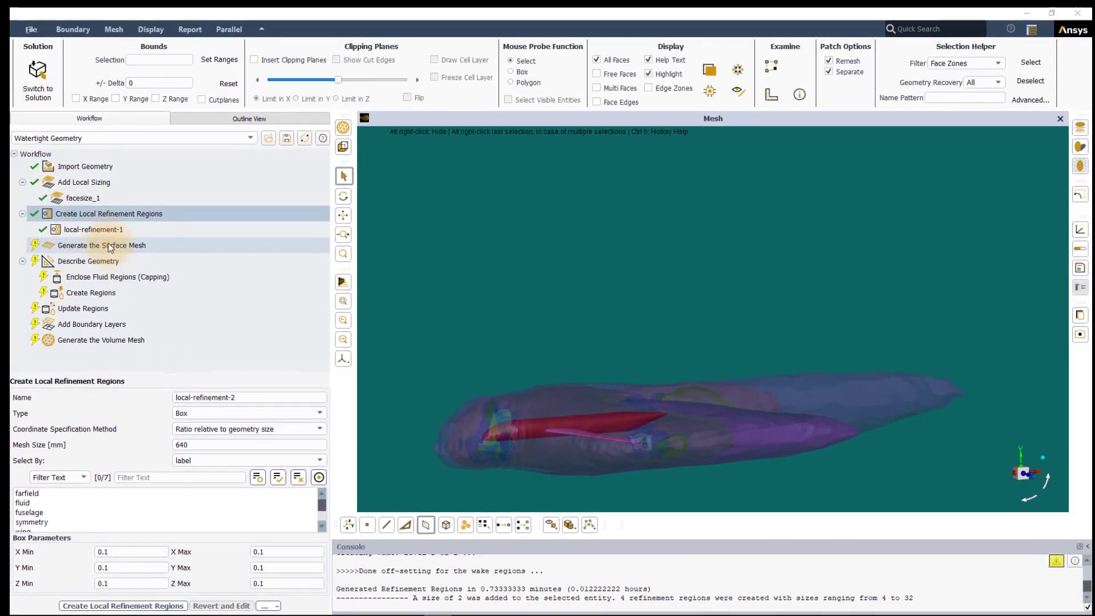
# - Generate the surface mesh using sizes 1 to 500 and a 12° curvature normal angle
pyautogui.click(130, 224)
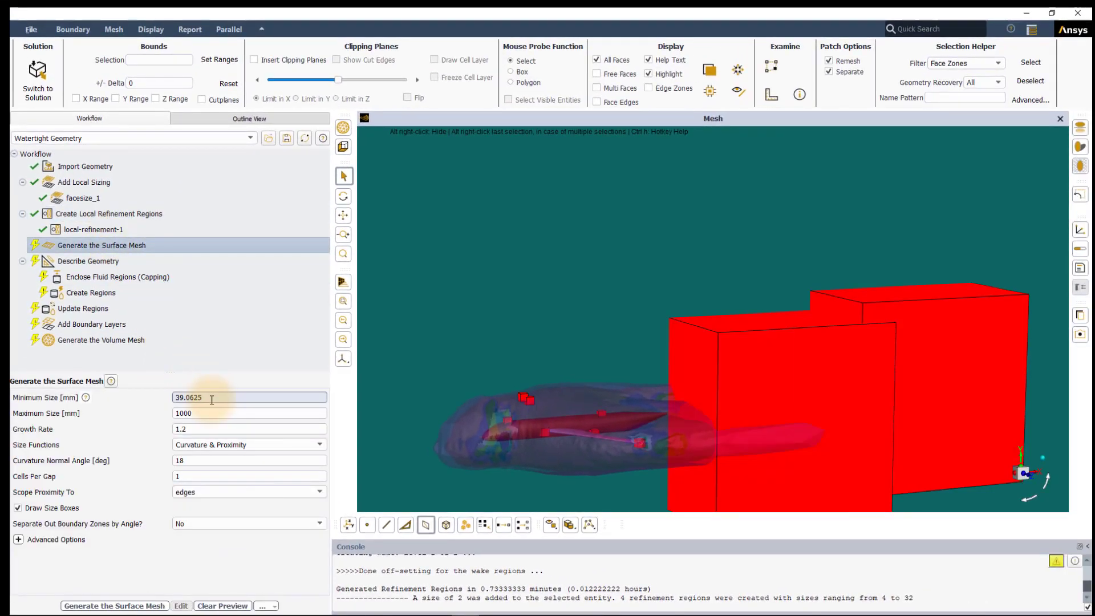
pyautogui.moveTo(213, 398); pyautogui.dragTo(156, 402)
pyautogui.write('1')
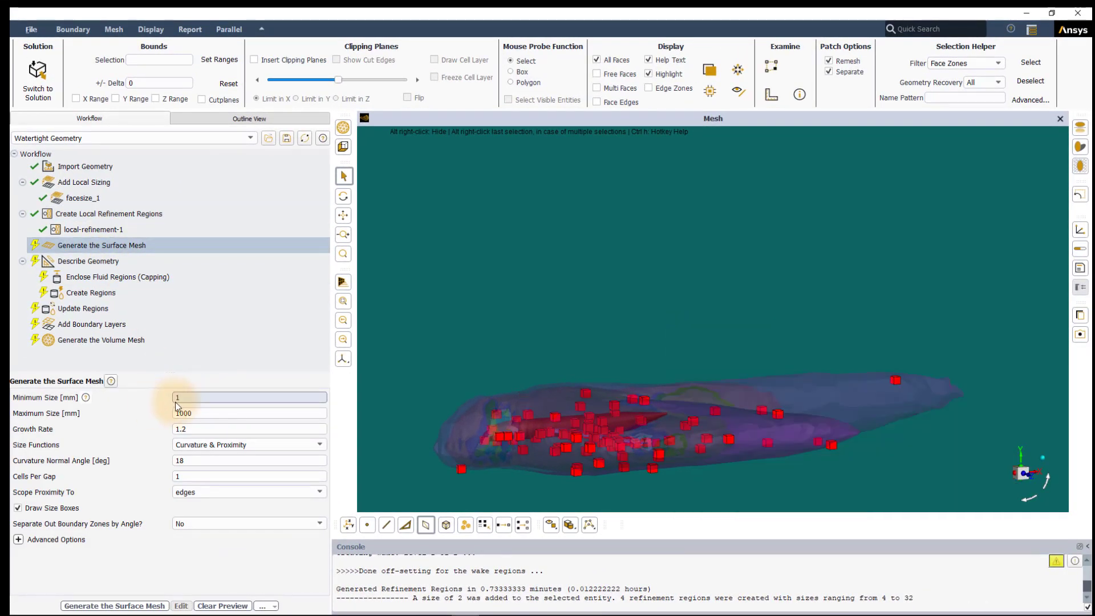
pyautogui.doubleClick(188, 413)
pyautogui.write('5')
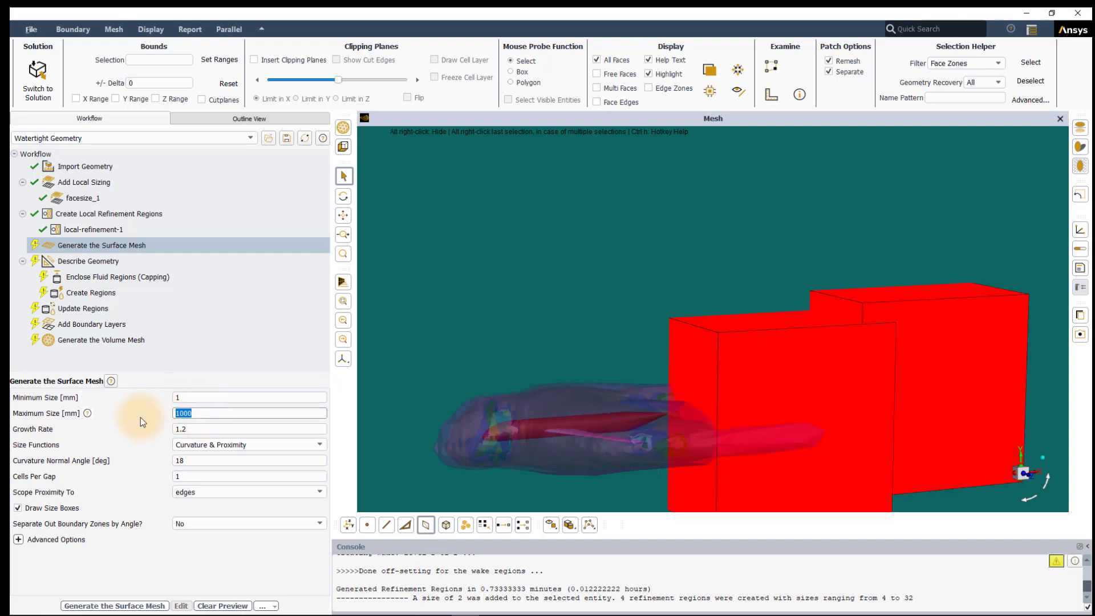
pyautogui.write('00')
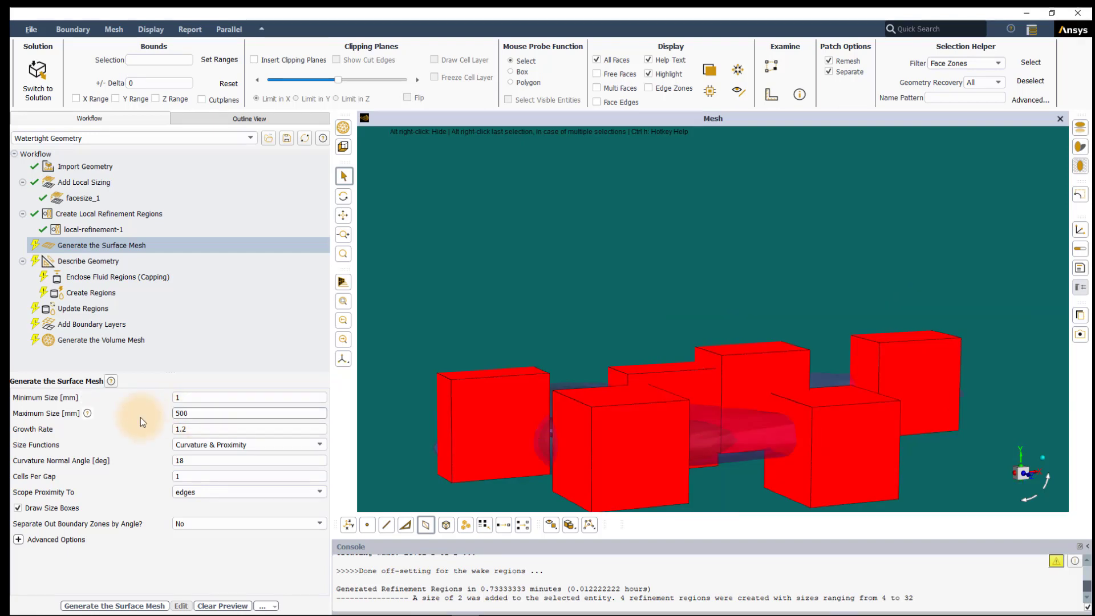
pyautogui.doubleClick(178, 461)
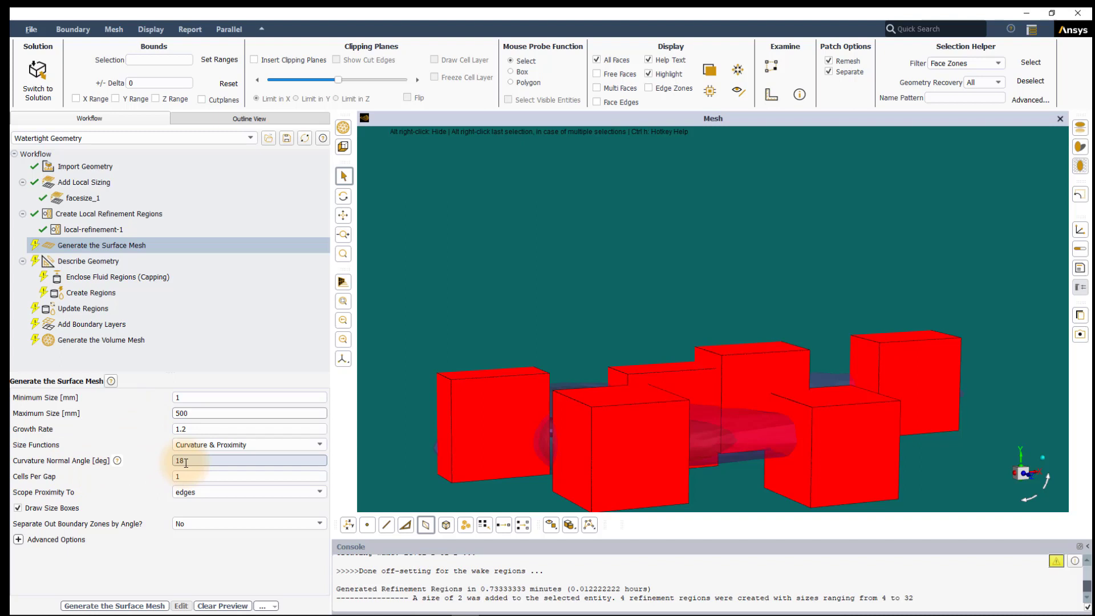
pyautogui.write('12')
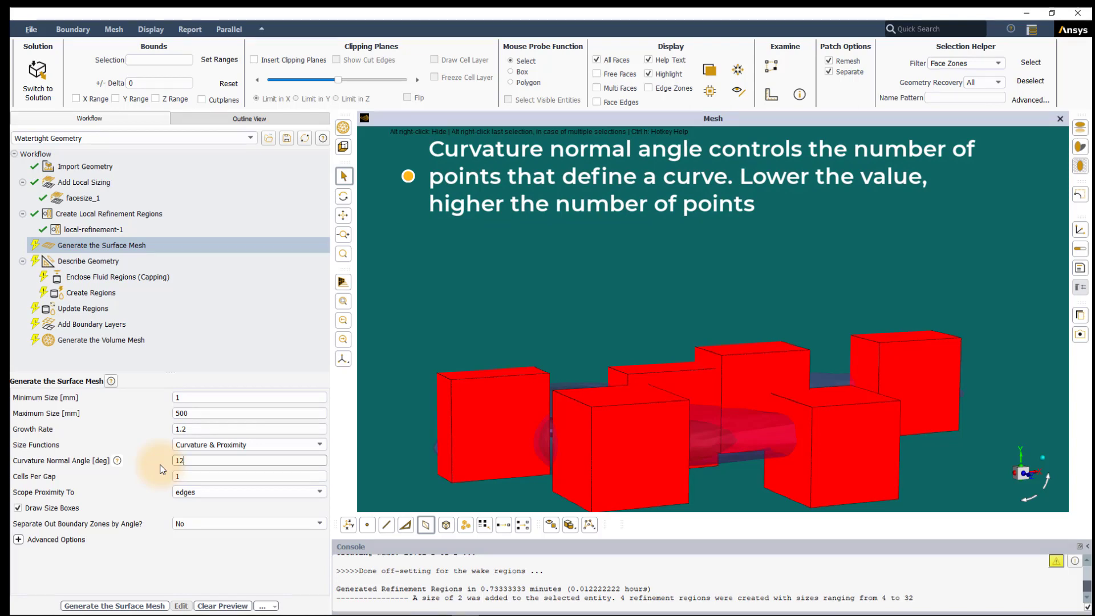
pyautogui.click(133, 606)
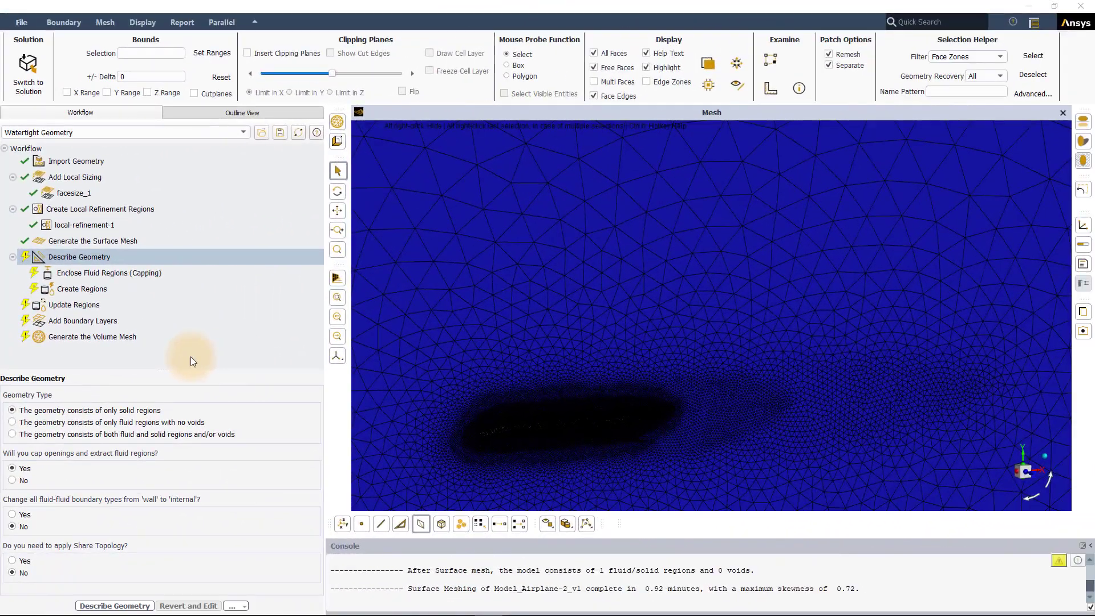
# - Describe the geometry as only fluid regions with no voids
pyautogui.click(91, 257)
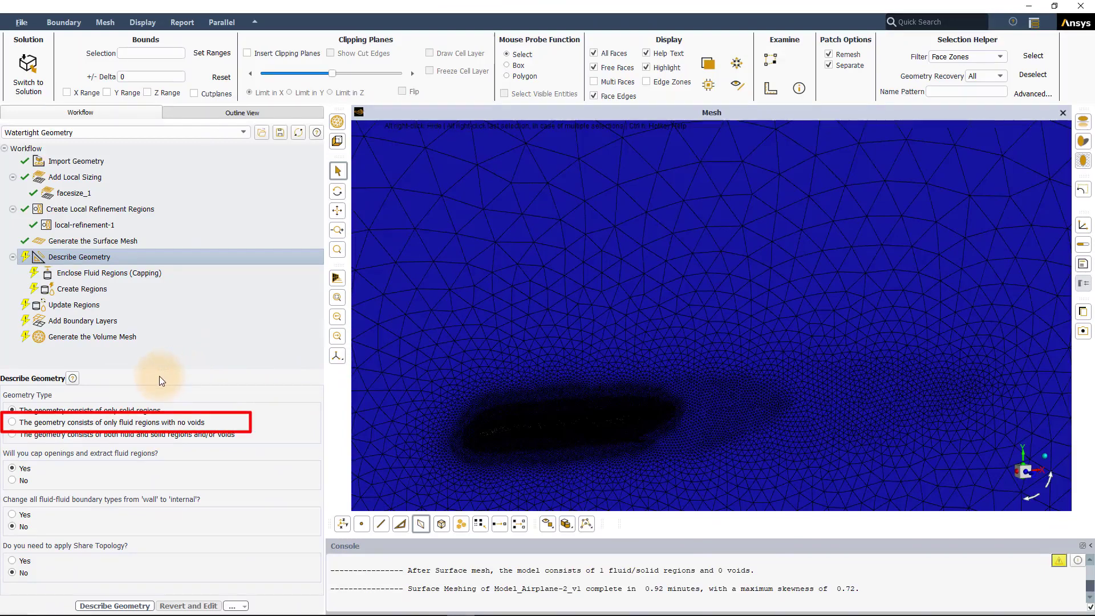
pyautogui.click(120, 423)
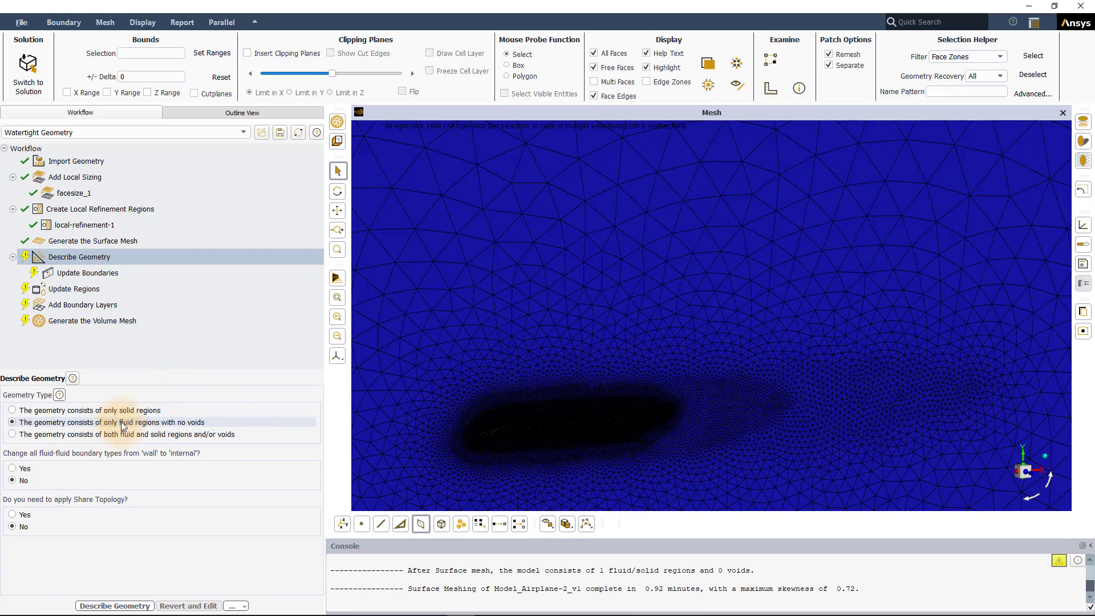
pyautogui.click(109, 606)
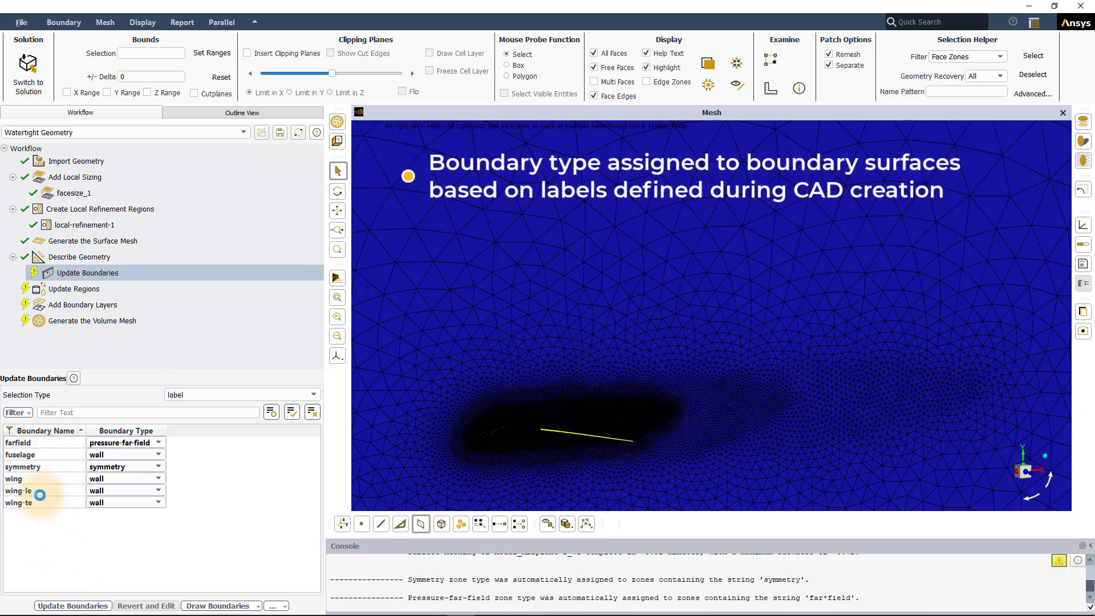
# - Check the farfield and wing-le boundary types and apply the boundary updates
pyautogui.click(125, 447)
pyautogui.click(121, 495)
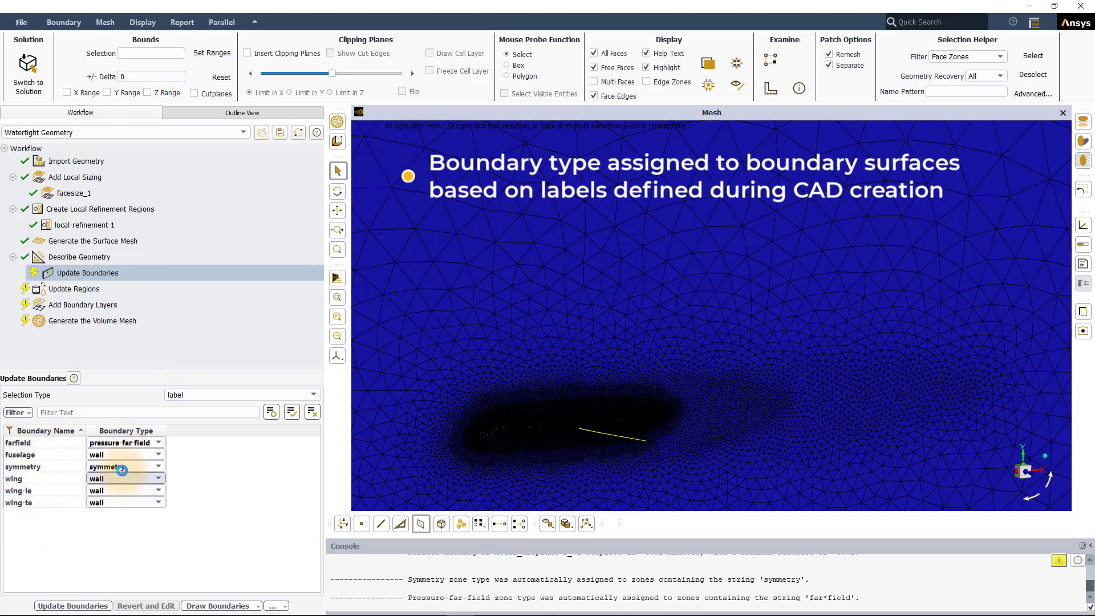
pyautogui.click(127, 511)
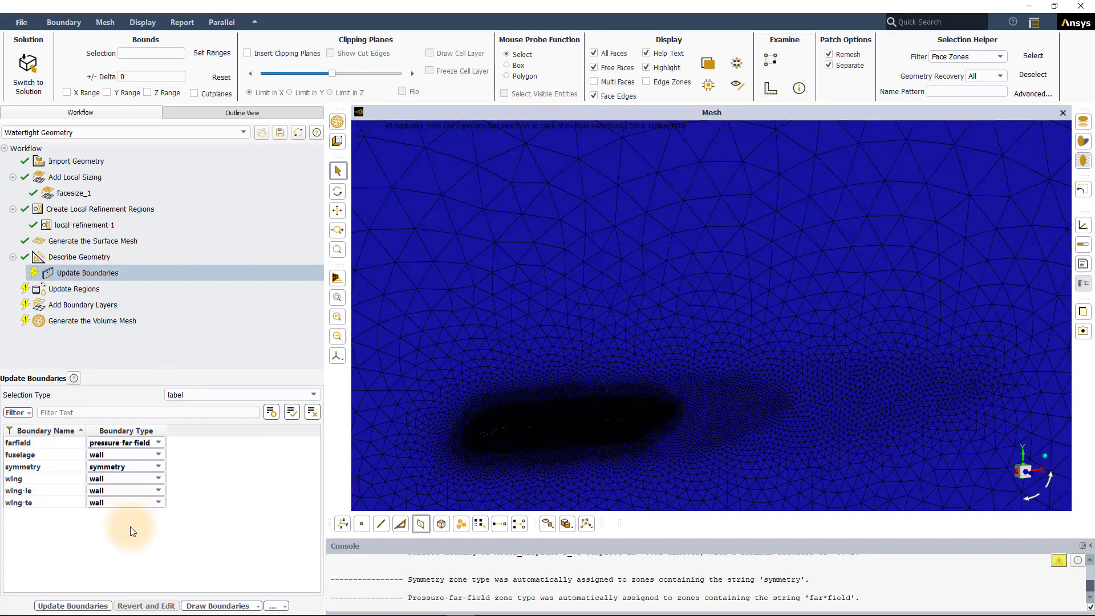
pyautogui.click(92, 606)
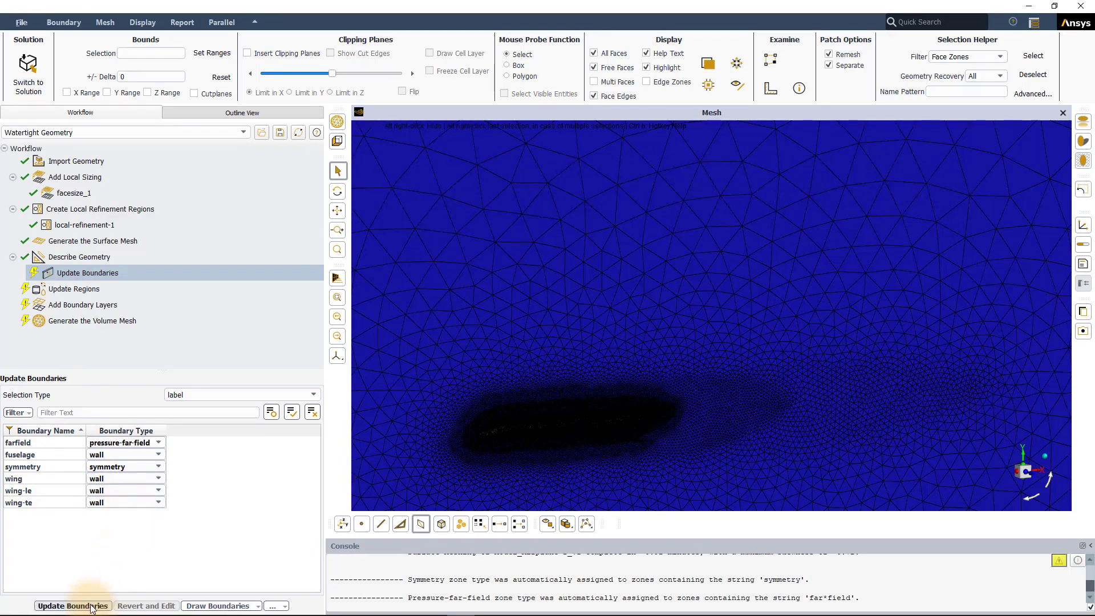
pyautogui.click(91, 606)
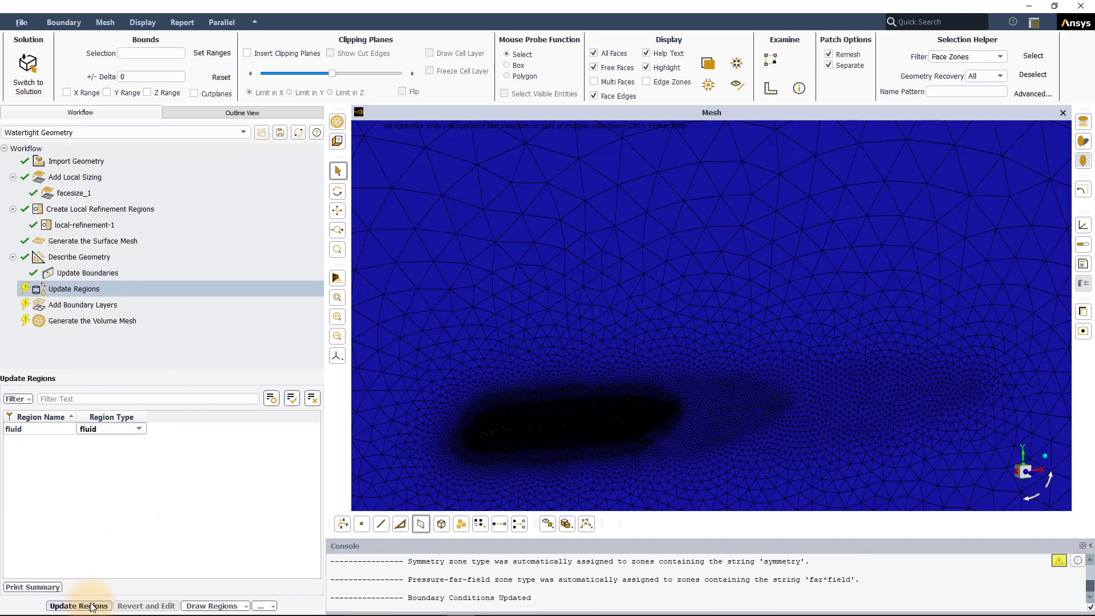
# - Keep the region type as fluid and update the regions
pyautogui.moveTo(50, 432)
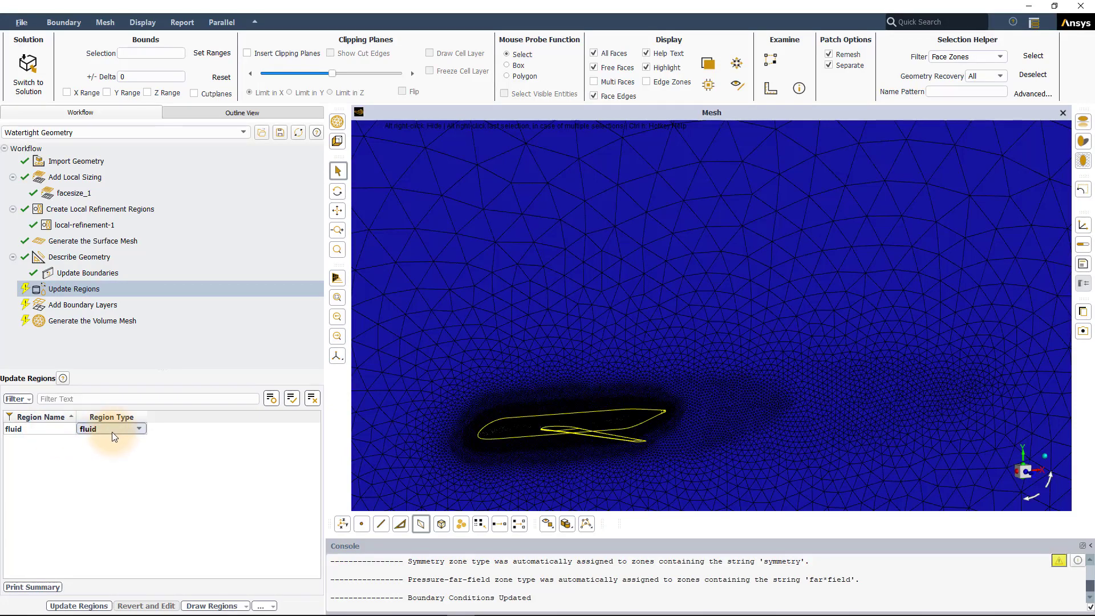
pyautogui.click(103, 515)
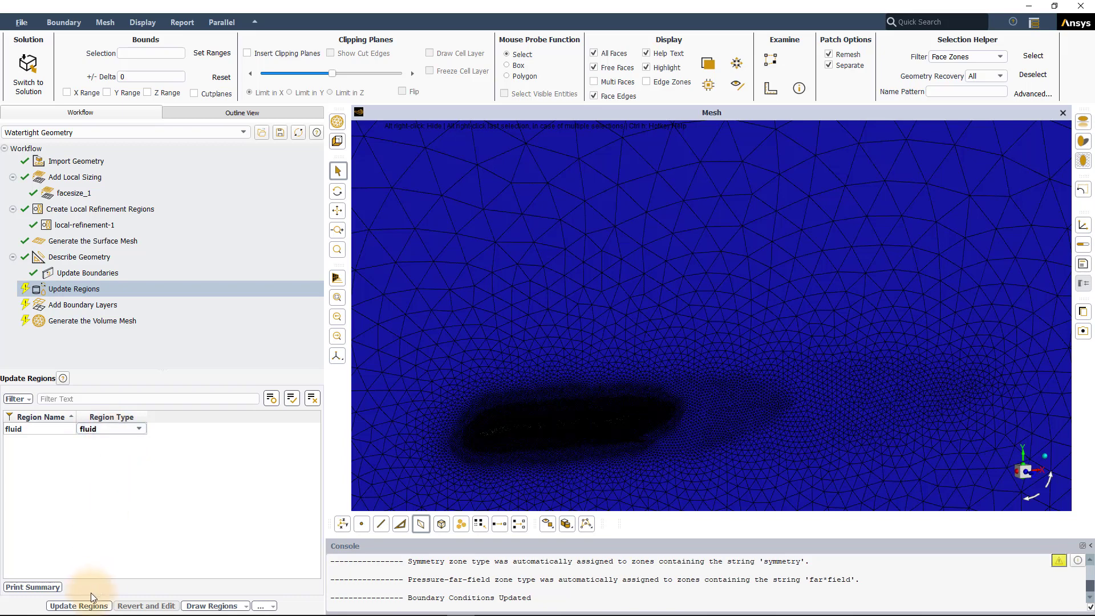
pyautogui.click(82, 606)
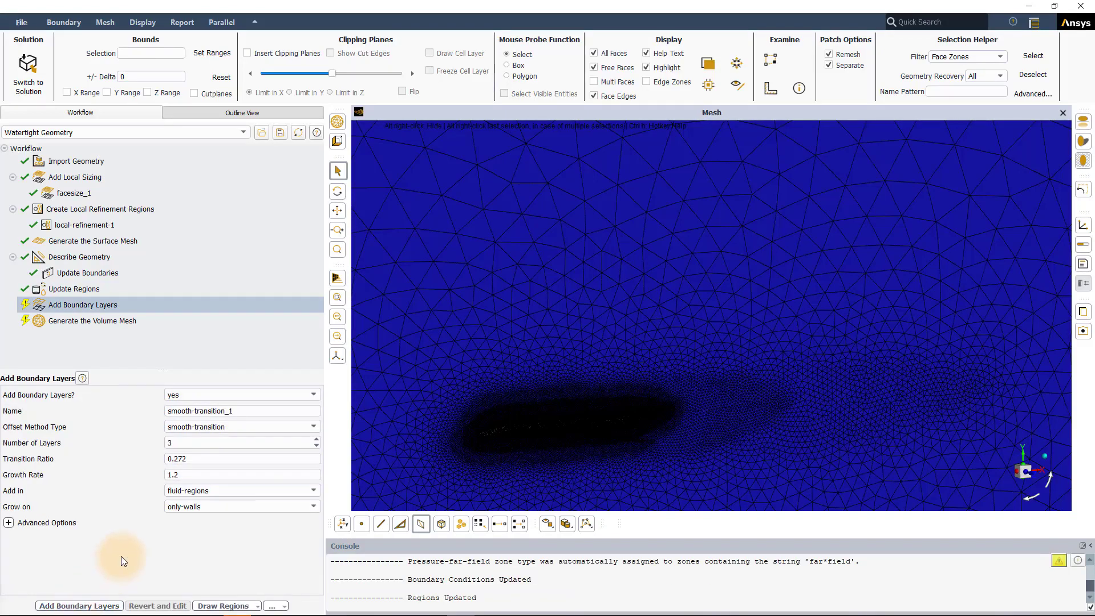
# - Keep boundary layers enabled and switch the offset method to last-ratio
pyautogui.click(186, 393)
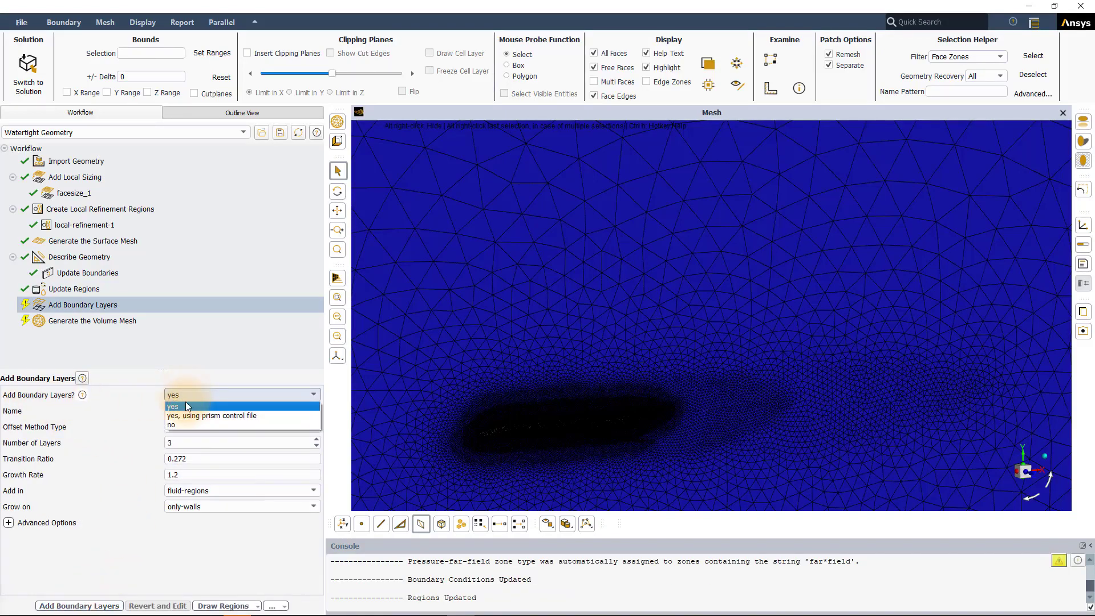
pyautogui.click(188, 403)
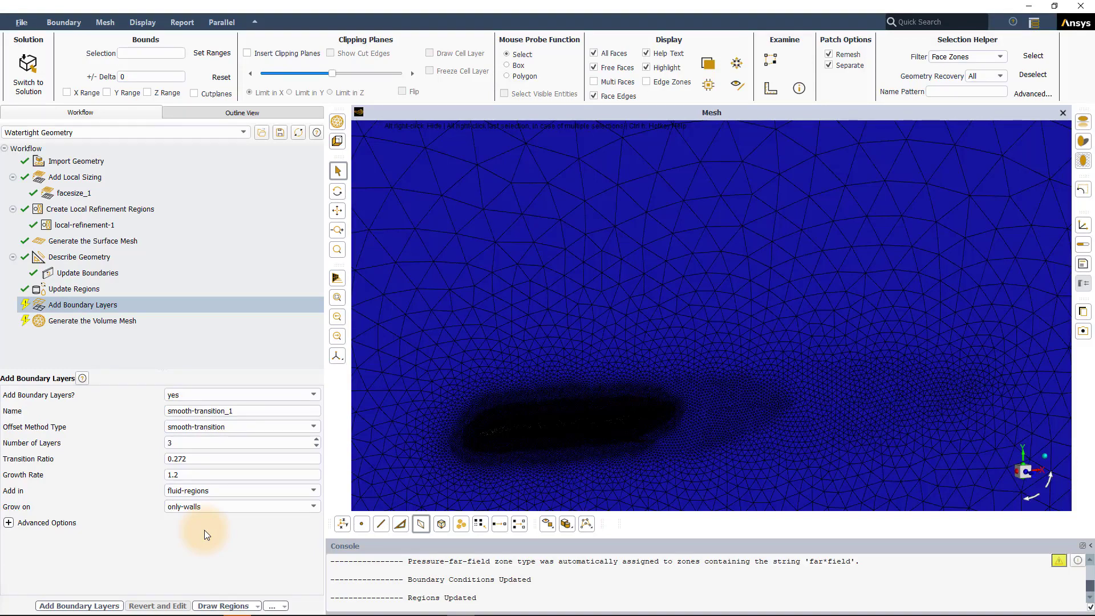
pyautogui.click(217, 428)
pyautogui.click(201, 446)
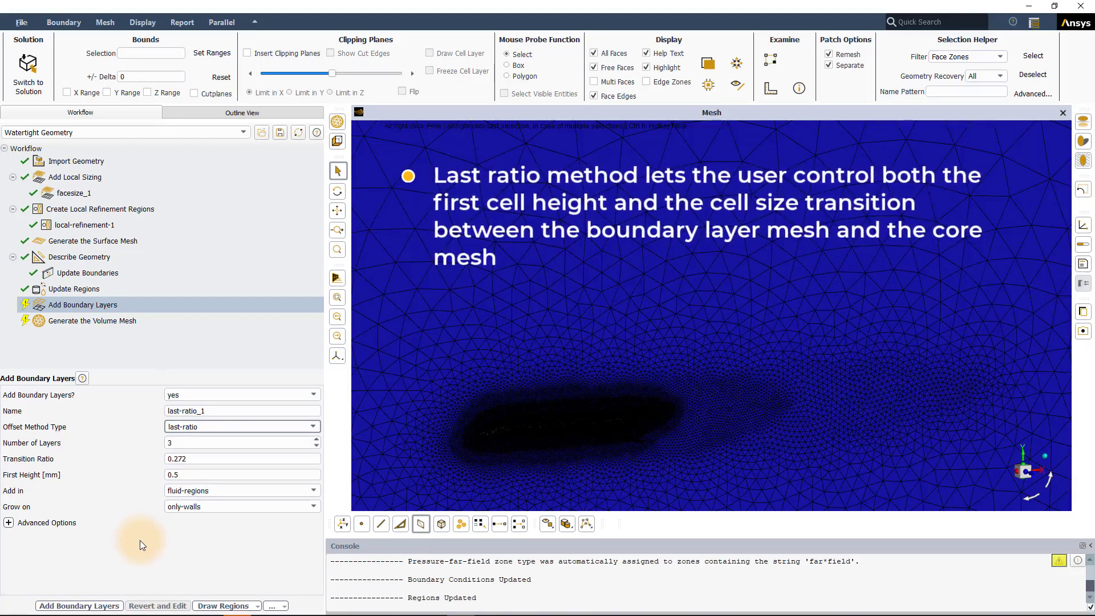
pyautogui.moveTo(41, 463)
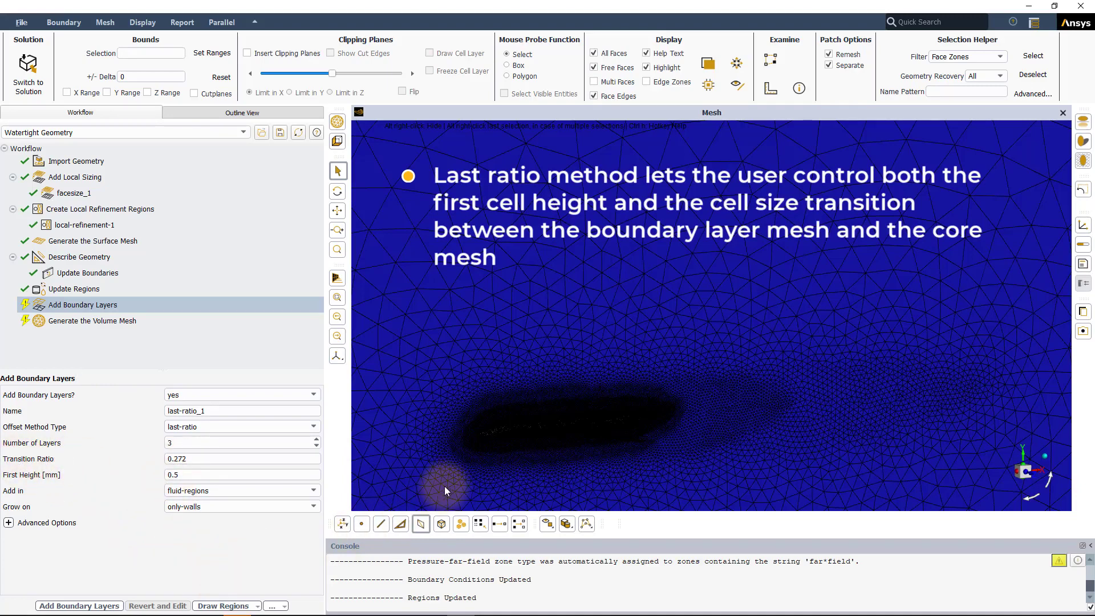
pyautogui.moveTo(464, 464); pyautogui.dragTo(583, 348)
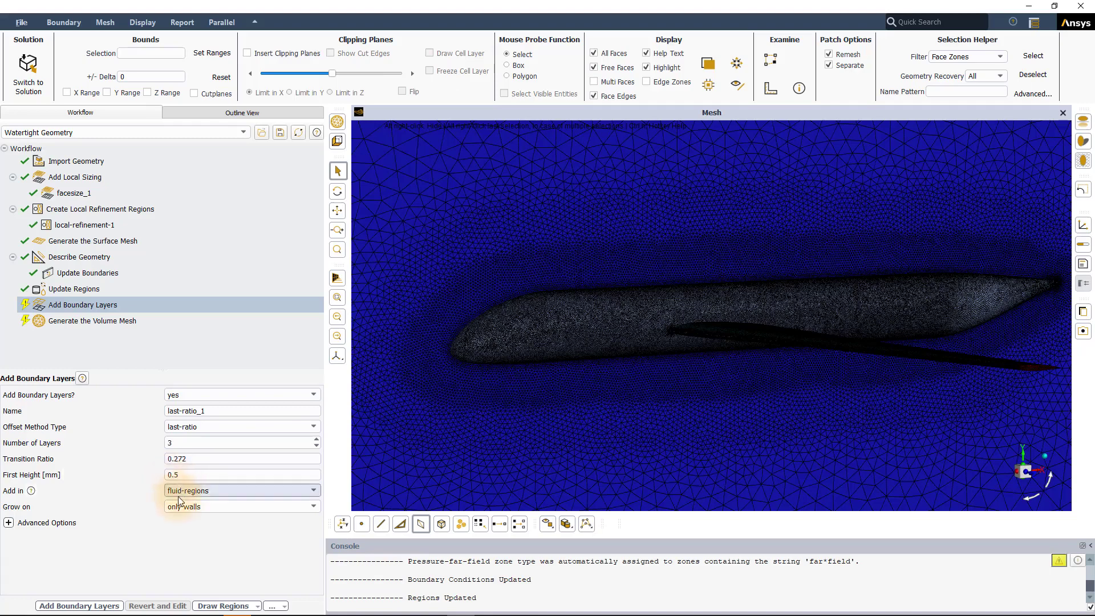
# - Set first height 0.05 and 10 layers, then add the boundary layers
pyautogui.moveTo(189, 477); pyautogui.dragTo(143, 483)
pyautogui.write('0.05')
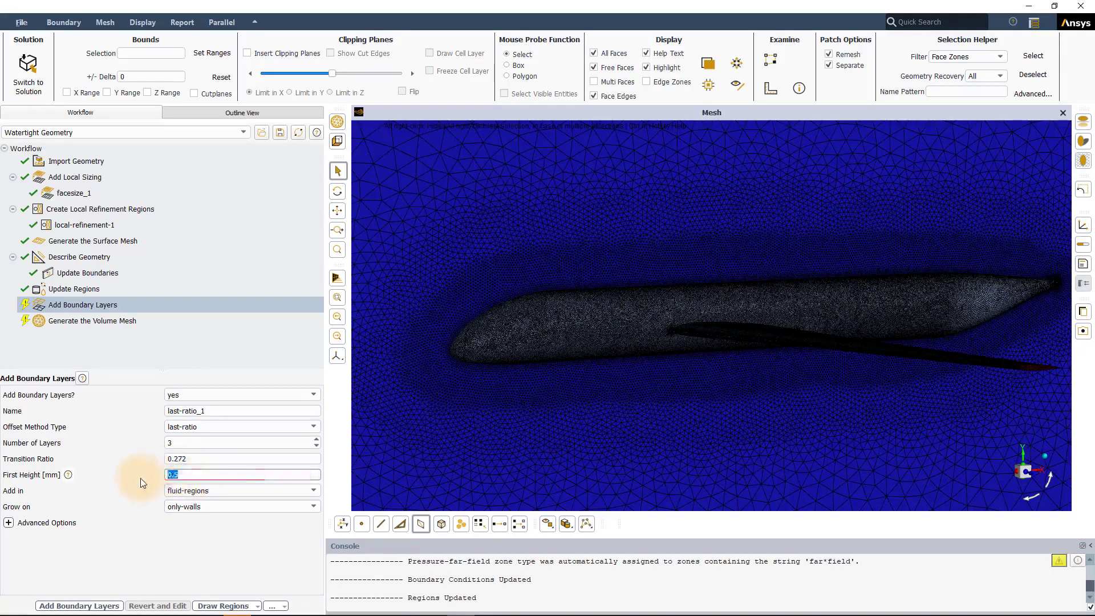
pyautogui.click(207, 530)
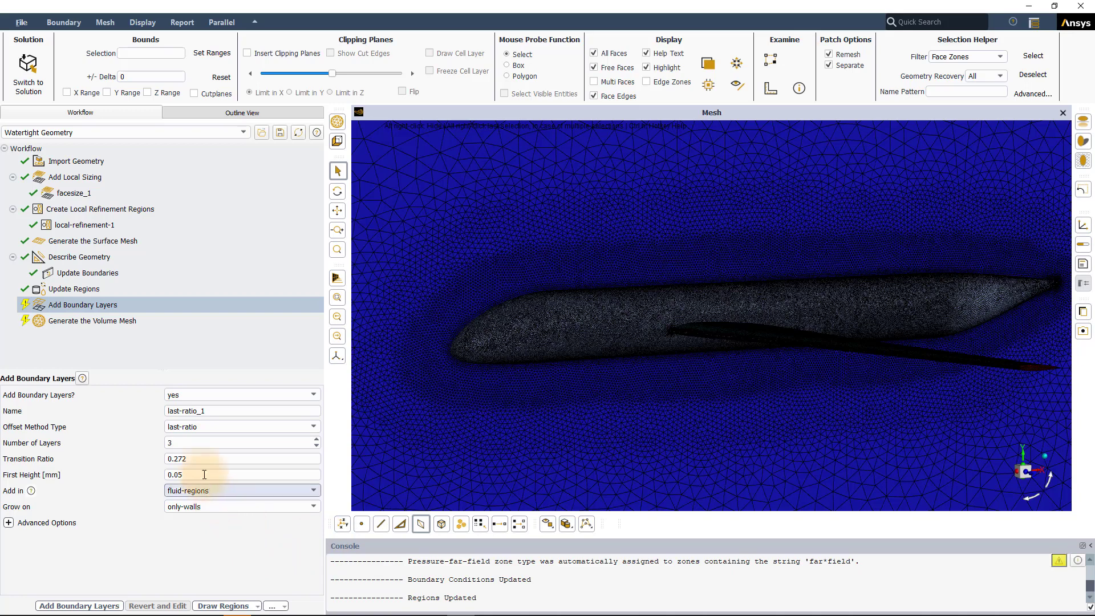
pyautogui.click(212, 443)
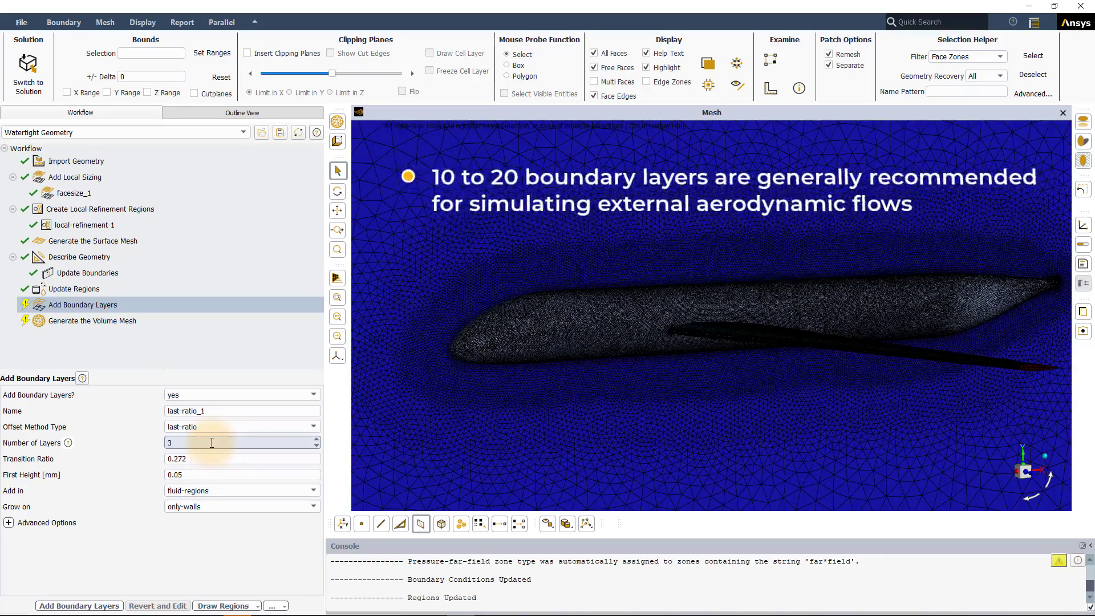
pyautogui.moveTo(212, 443); pyautogui.dragTo(169, 443)
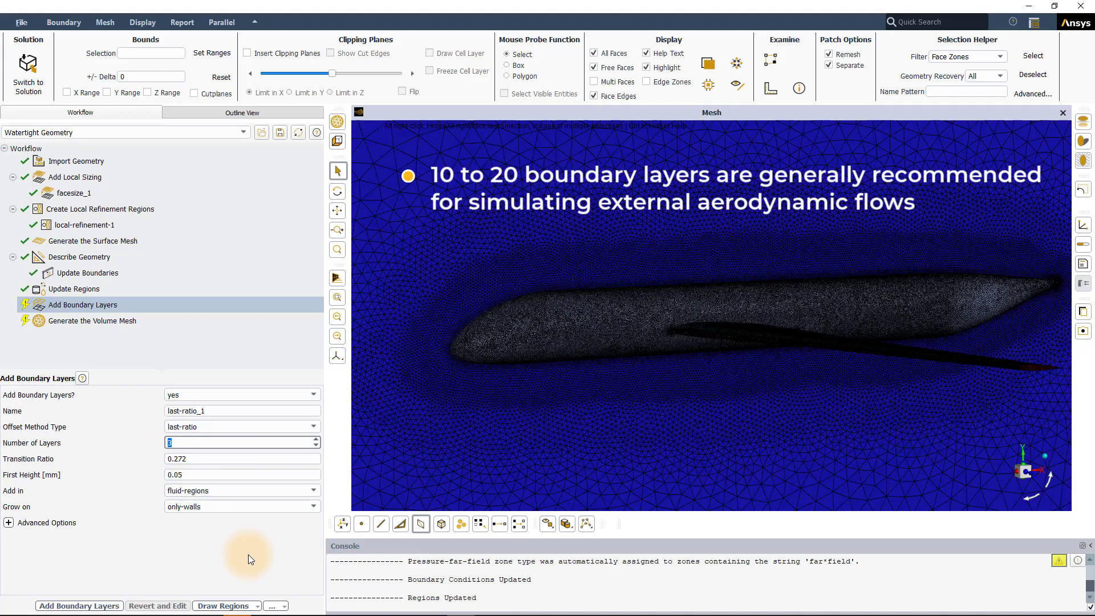
pyautogui.write('10')
pyautogui.click(248, 554)
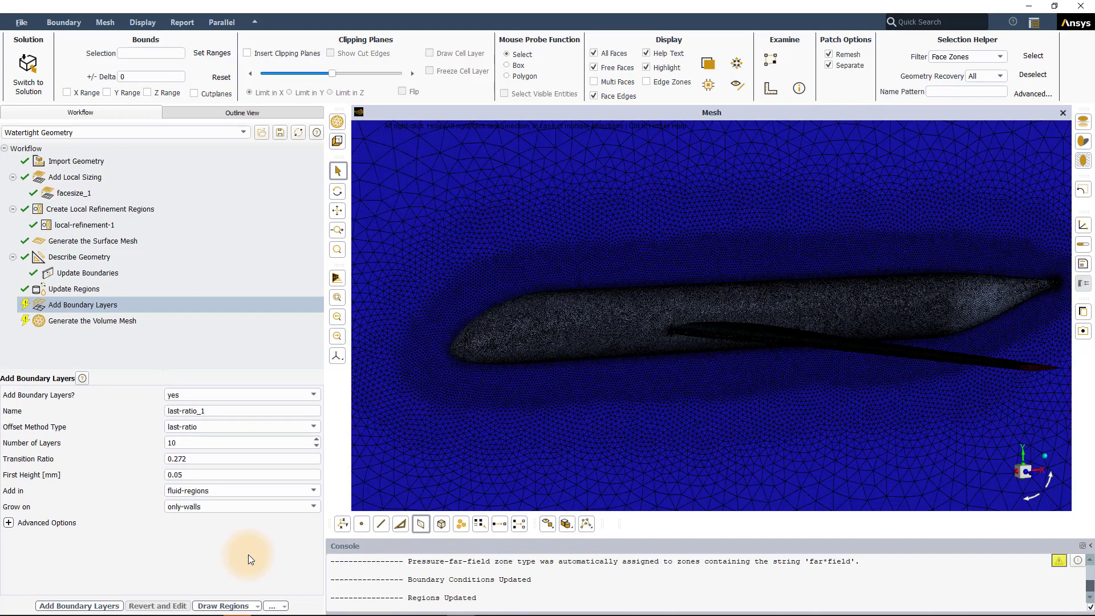
pyautogui.click(91, 606)
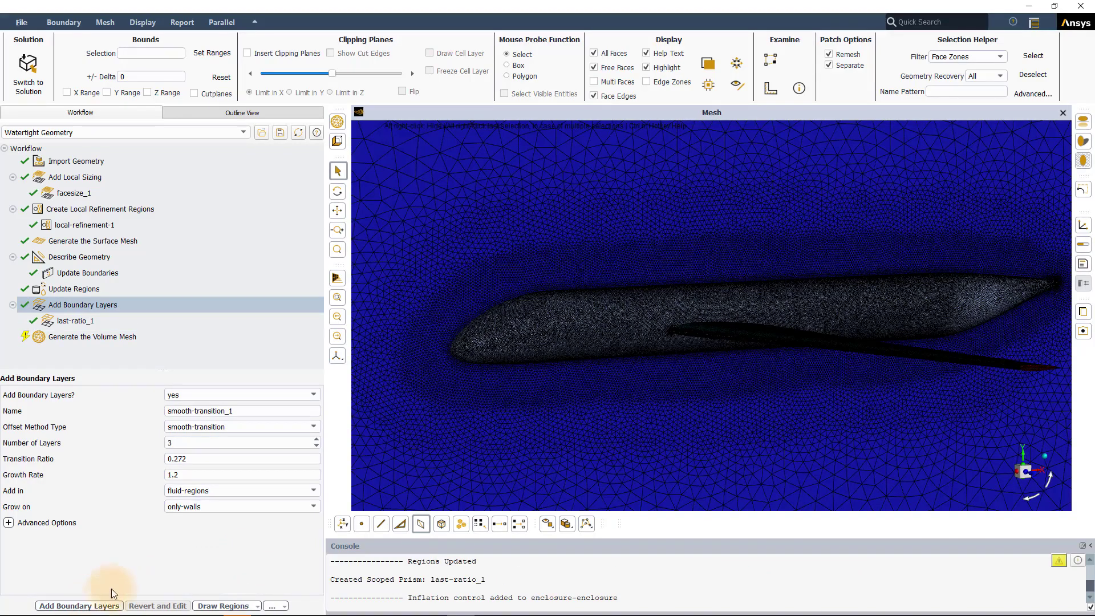
# - Generate a poly-hexcore volume mesh with 1 peel layer and 0.5–512 mm cell lengths
pyautogui.click(61, 338)
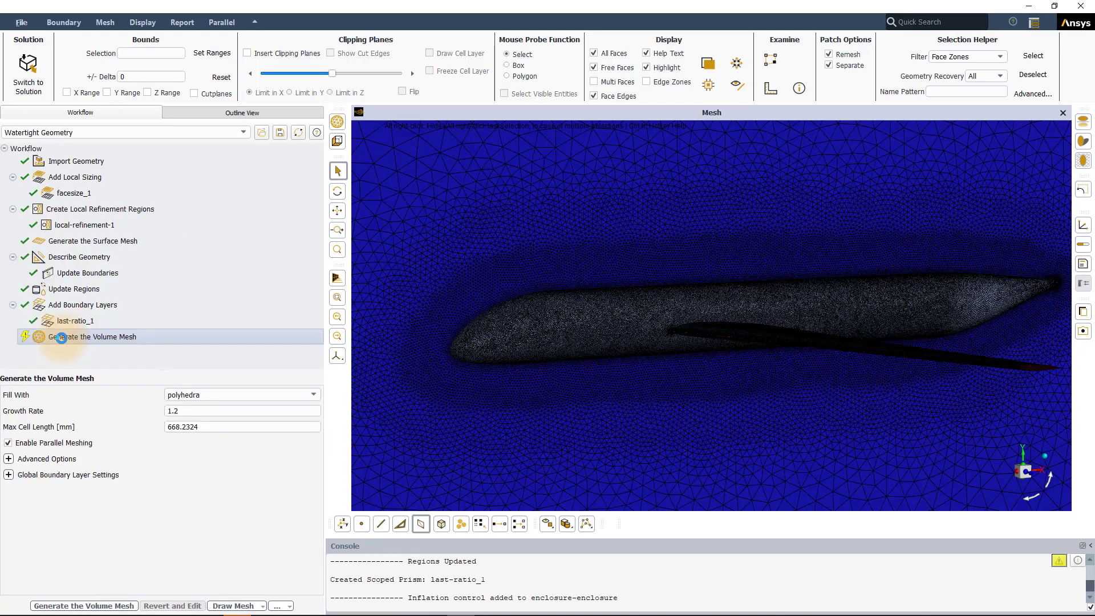
pyautogui.click(190, 393)
pyautogui.click(192, 432)
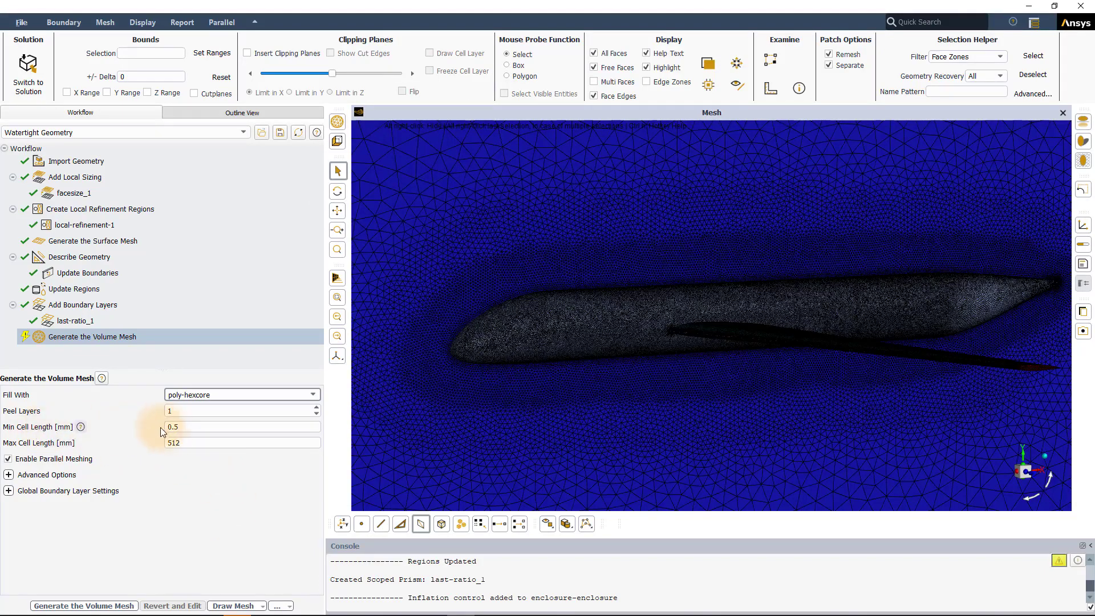
pyautogui.click(168, 444)
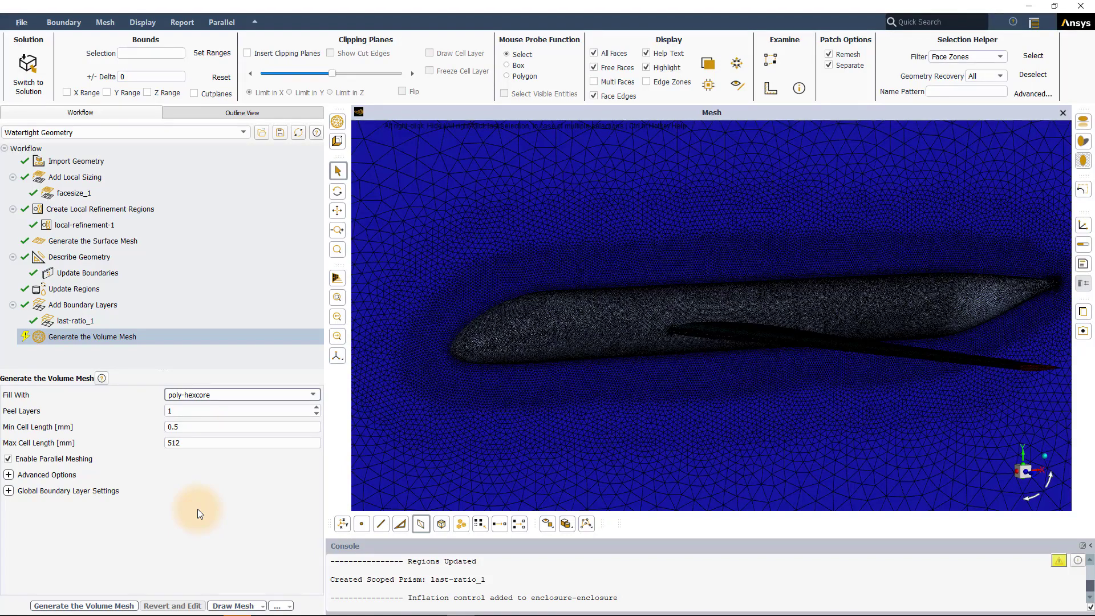
pyautogui.click(113, 606)
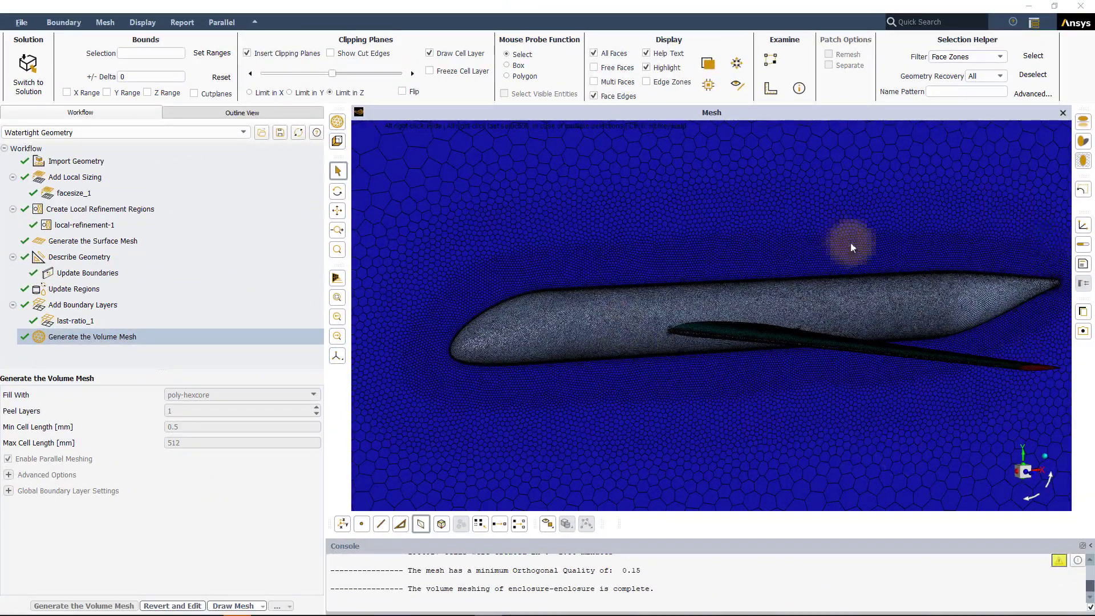
# - Rotate and zoom the volume mesh to view the aircraft from the domain's end
pyautogui.scroll(3, 650, 580)
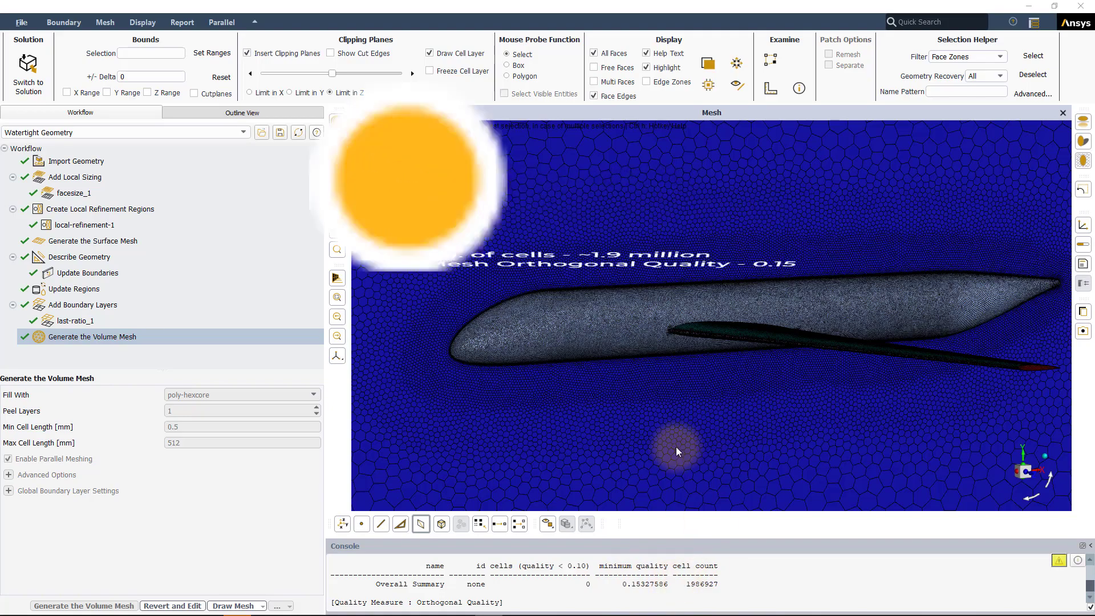
pyautogui.scroll(-3, 676, 450)
pyautogui.scroll(2, 847, 439)
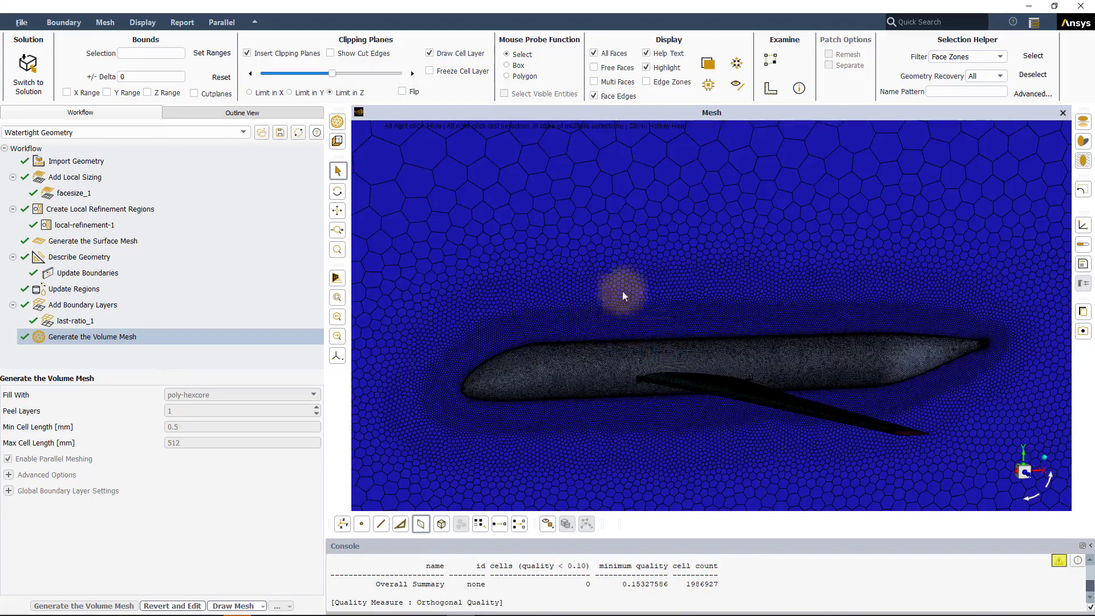
pyautogui.moveTo(645, 306); pyautogui.dragTo(861, 351)
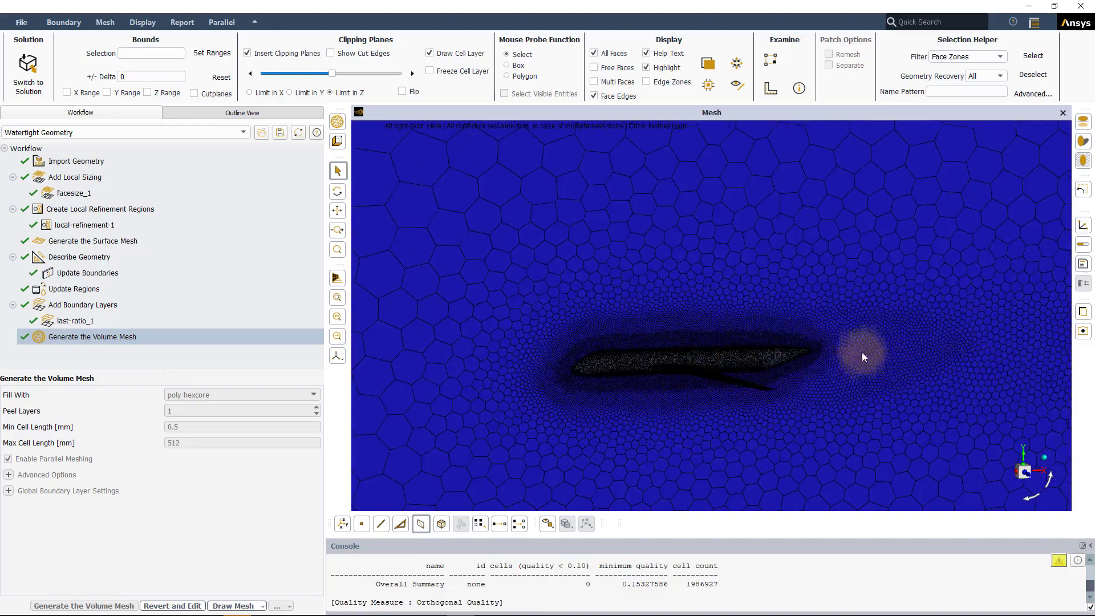
pyautogui.moveTo(905, 388); pyautogui.dragTo(812, 380)
pyautogui.scroll(-5, 767, 411)
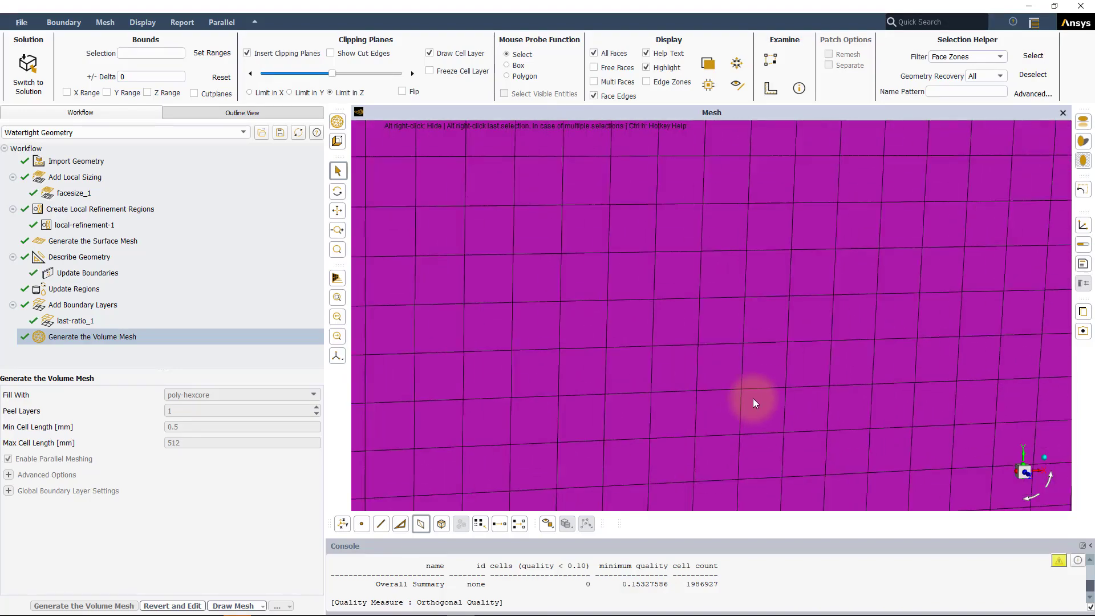
pyautogui.scroll(-5, 751, 398)
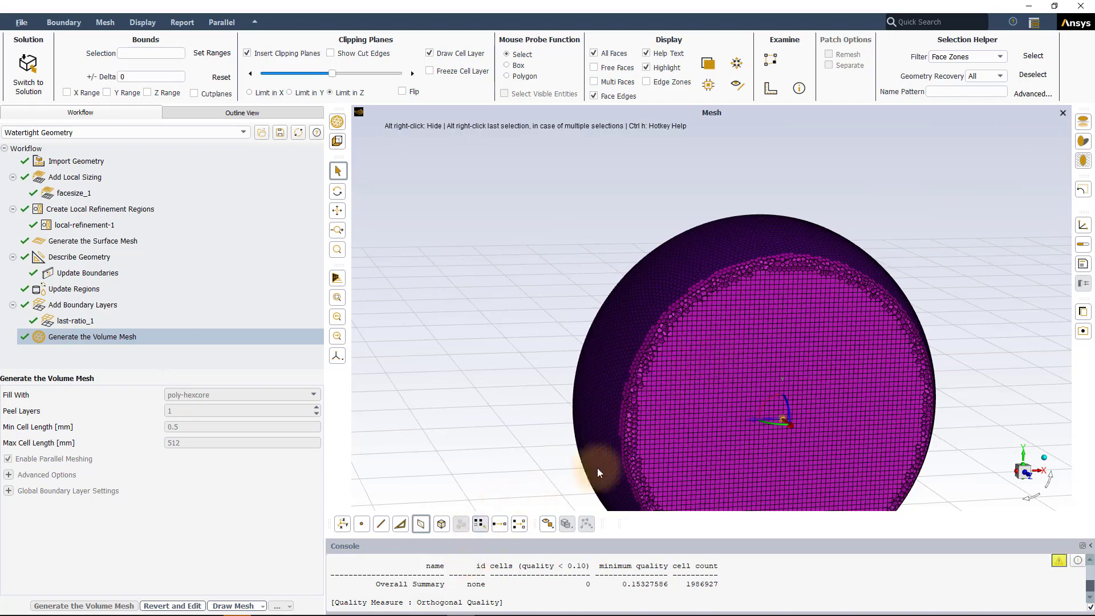
# - Disable clipping planes and hide the farfield sphere, centring the aircraft's polyhedral cells
pyautogui.click(284, 55)
pyautogui.click(684, 381)
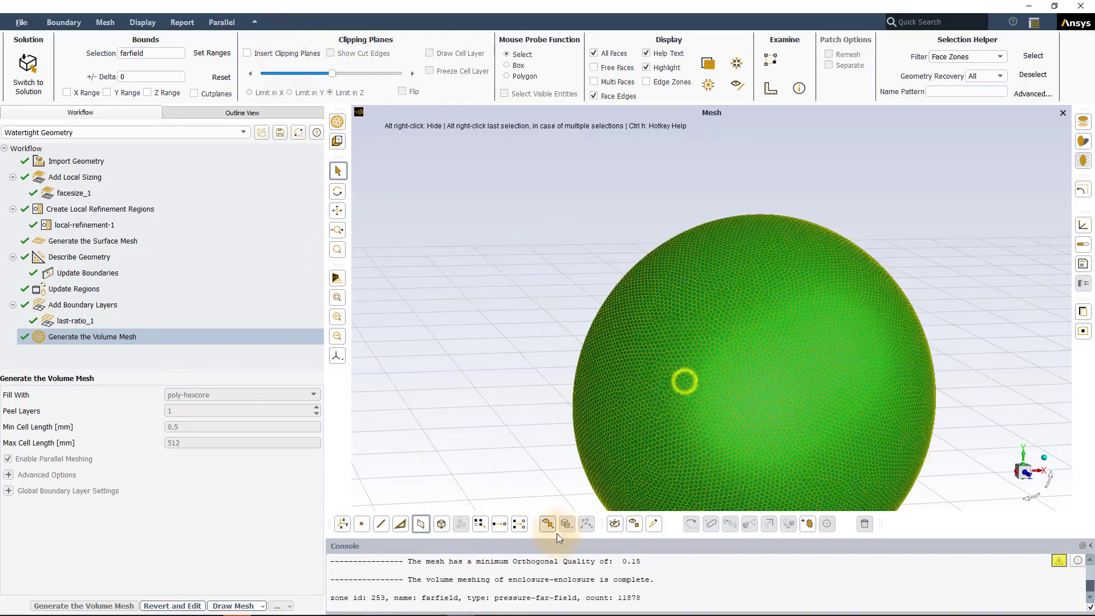
pyautogui.click(617, 527)
pyautogui.scroll(5, 727, 385)
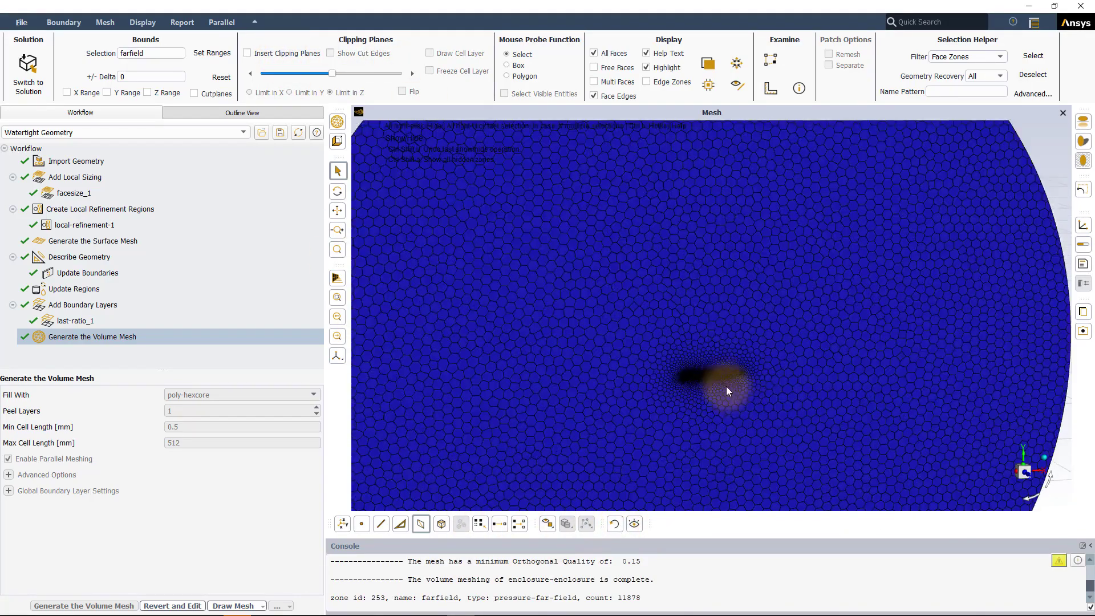
pyautogui.scroll(5, 680, 401)
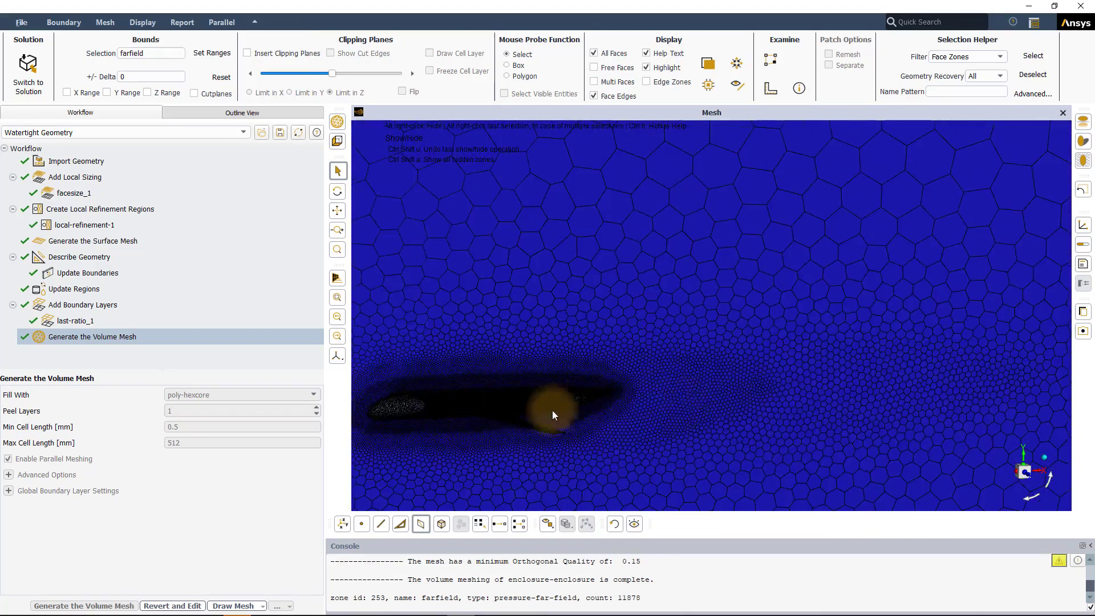
pyautogui.moveTo(837, 396); pyautogui.dragTo(573, 430)
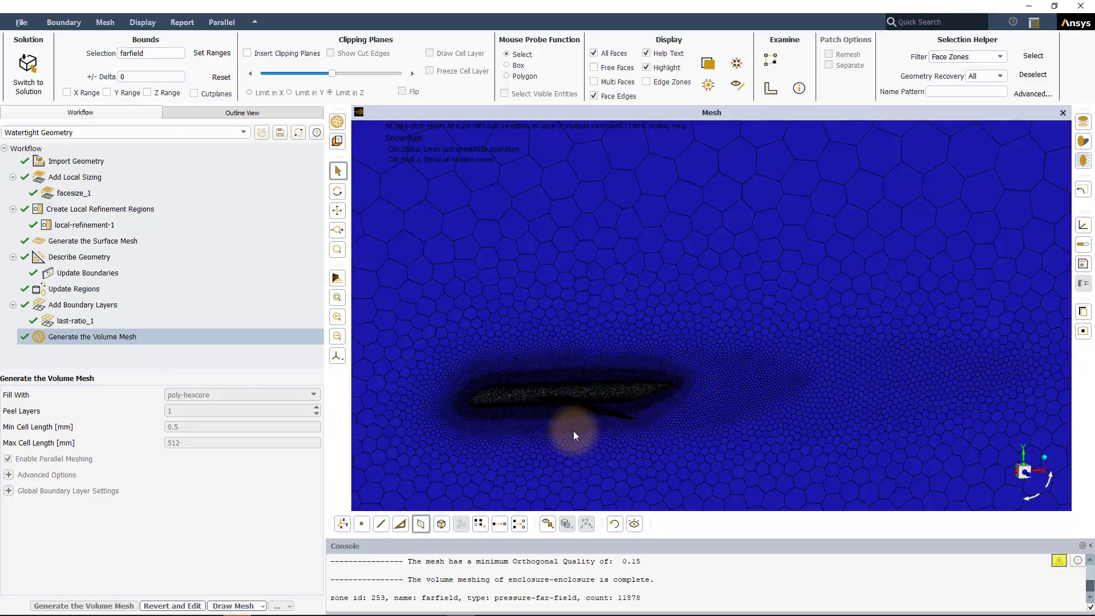